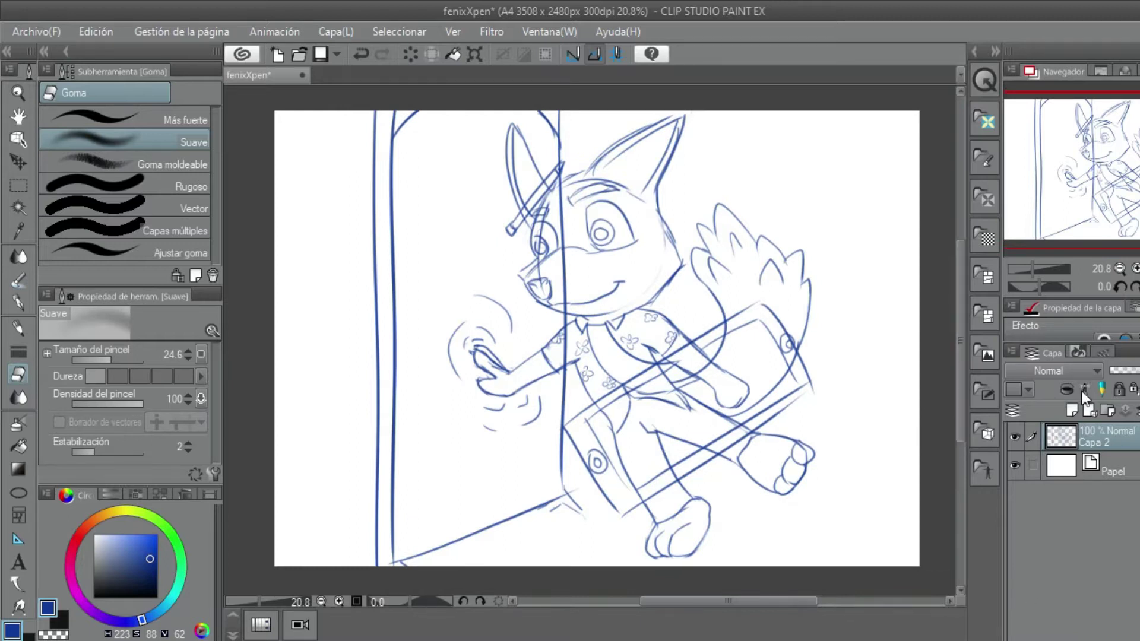
# Step: Add a vector layer over the sketch lowered to 36% opacity and ready the Acuarela opaca brush at size 16
pyautogui.scroll(1, 704, 333)
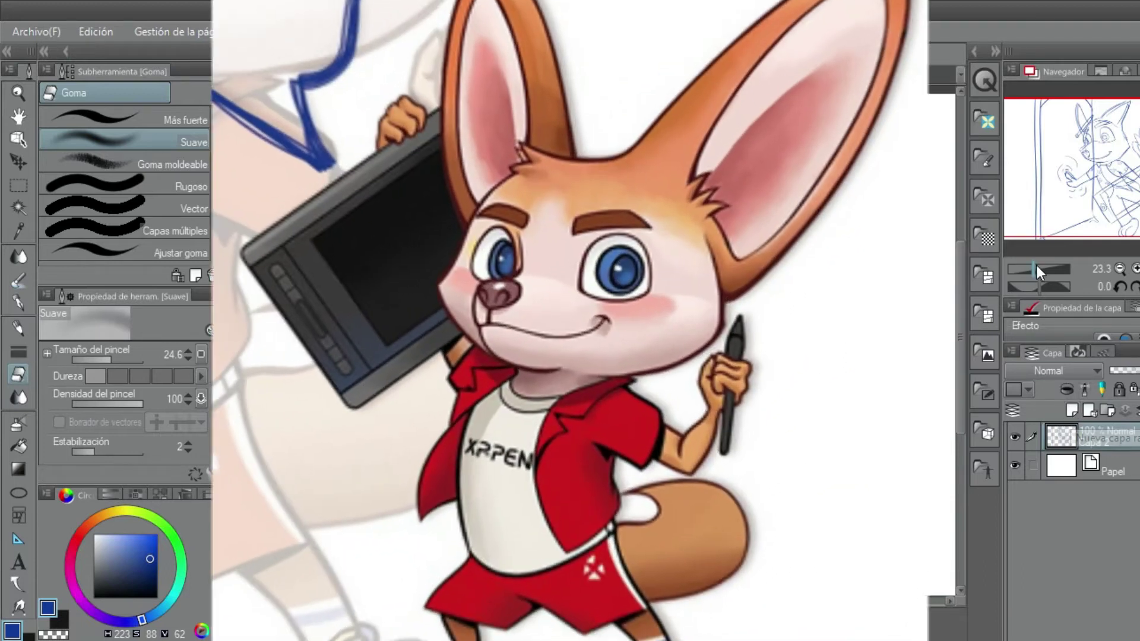
pyautogui.moveTo(1035, 265); pyautogui.dragTo(1032, 268)
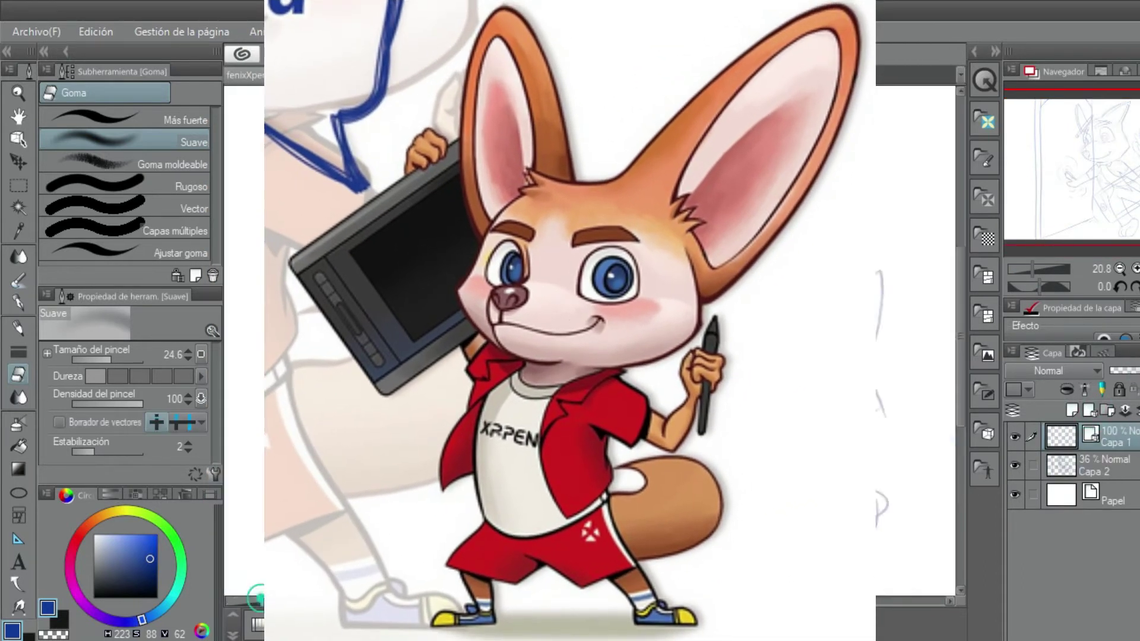
pyautogui.press('b')
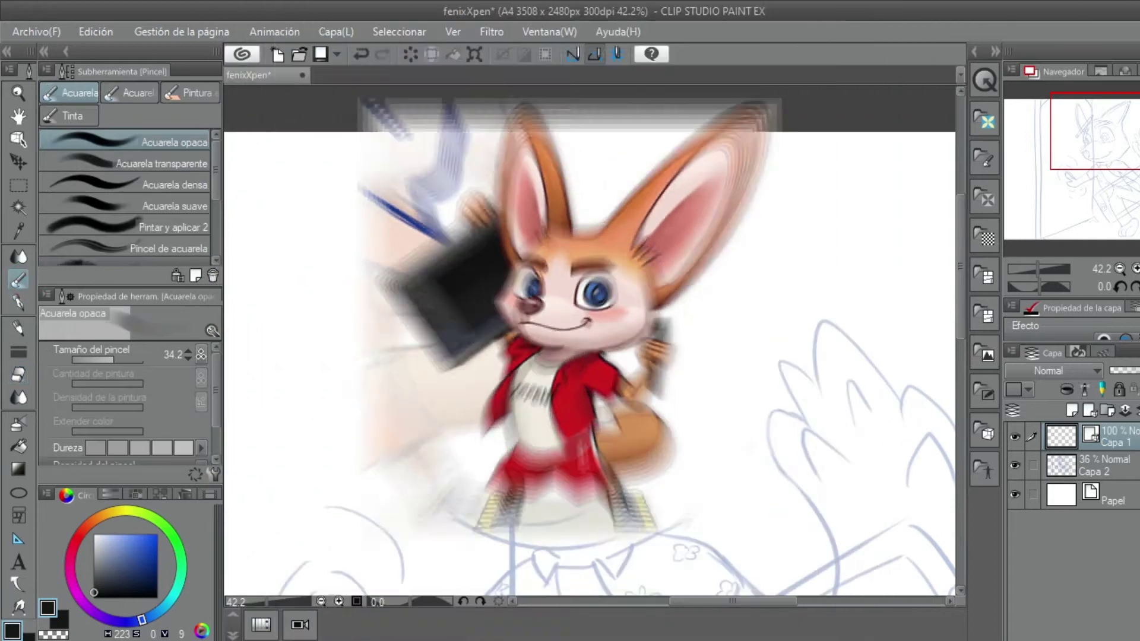
pyautogui.click(187, 358)
# Step: Ink the top of the fox's head and the outer and inner outlines of the larger ear over the sketch
pyautogui.moveTo(590, 212)
pyautogui.mouseDown()
pyautogui.moveTo(540, 261)
pyautogui.moveTo(739, 139)
pyautogui.moveTo(696, 295)
pyautogui.mouseUp()
pyautogui.hotkey('ctrl', 'z')
pyautogui.moveTo(475, 301); pyautogui.dragTo(546, 248)
pyautogui.hotkey('ctrl', 'z')
pyautogui.moveTo(496, 278); pyautogui.dragTo(558, 249)
pyautogui.moveTo(1038, 269); pyautogui.dragTo(1027, 269)
pyautogui.scroll(4, 789, 305)
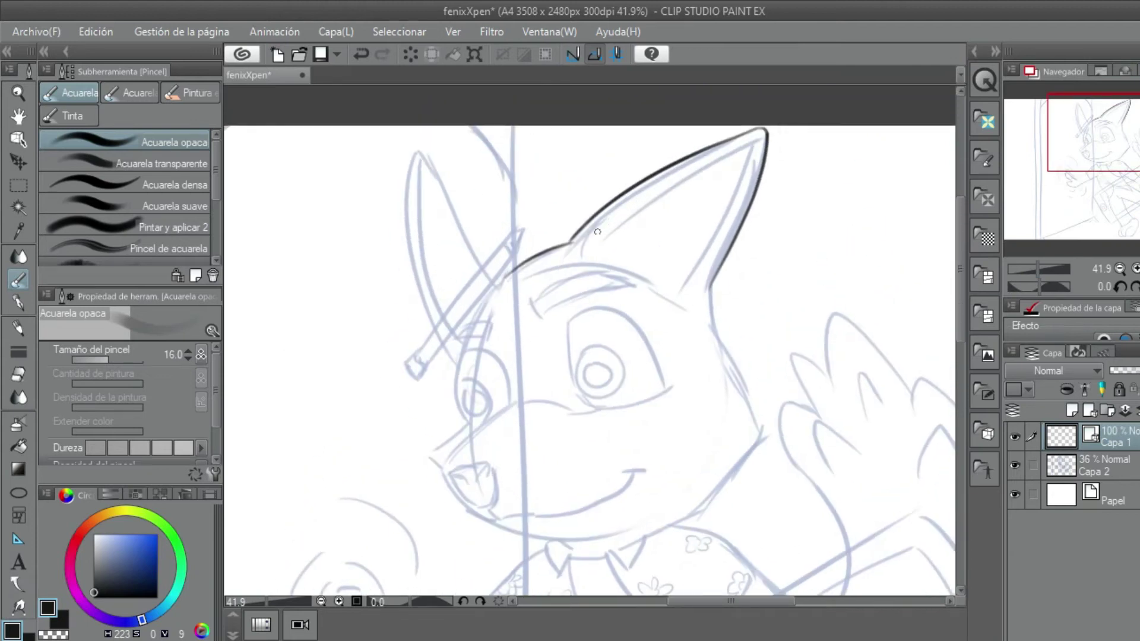
pyautogui.moveTo(592, 234)
pyautogui.mouseDown()
pyautogui.moveTo(752, 141)
pyautogui.moveTo(681, 295)
pyautogui.mouseUp()
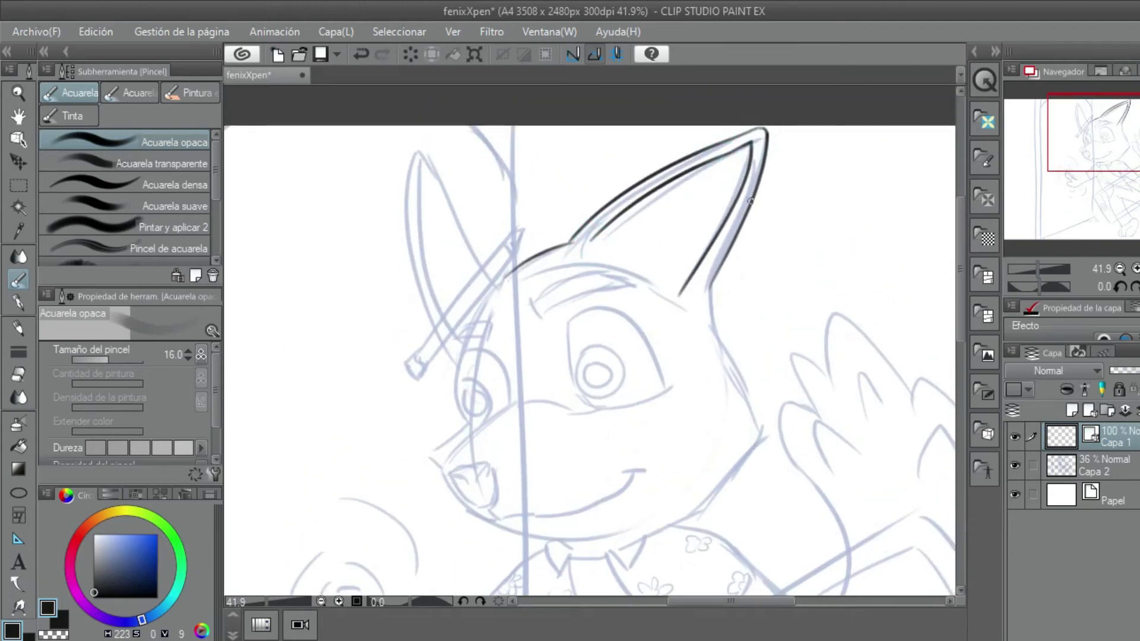
# Step: Ink the side of the fox's face from the larger ear to the pointed cheek and along the jaw
pyautogui.scroll(-3, 795, 224)
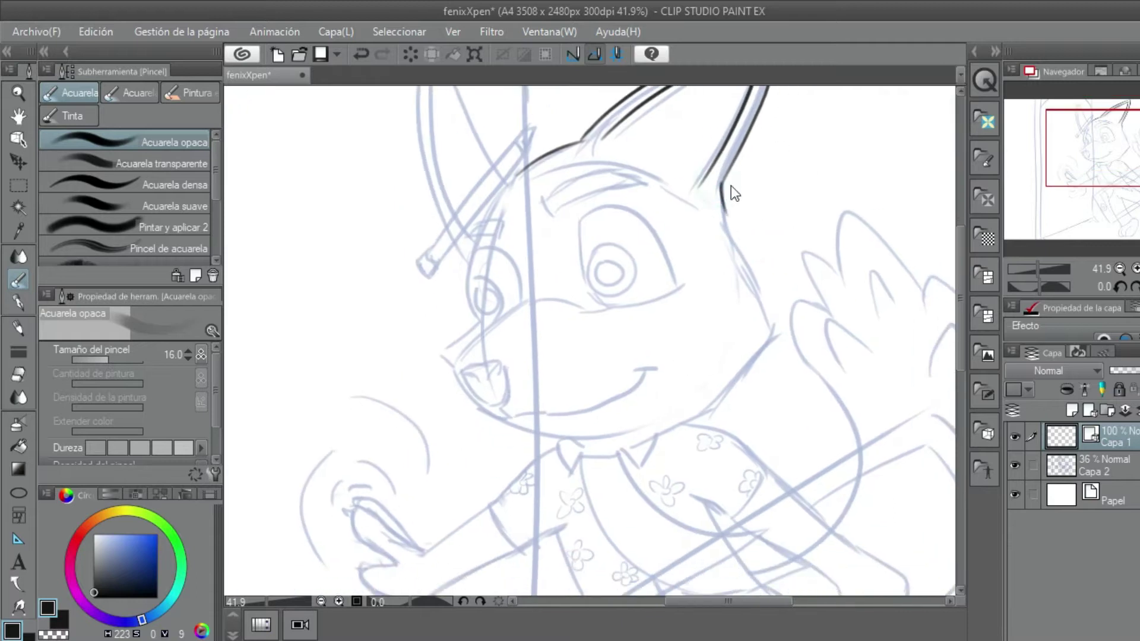
pyautogui.moveTo(724, 215)
pyautogui.mouseDown()
pyautogui.moveTo(790, 318)
pyautogui.moveTo(794, 348)
pyautogui.moveTo(727, 219)
pyautogui.moveTo(800, 327)
pyautogui.moveTo(722, 393)
pyautogui.mouseUp()
pyautogui.hotkey('ctrl', 'z')
pyautogui.hotkey('ctrl', 'z')
pyautogui.hotkey('ctrl', 'z')
pyautogui.moveTo(793, 312)
pyautogui.mouseDown()
pyautogui.moveTo(701, 419)
pyautogui.moveTo(837, 271)
pyautogui.mouseUp()
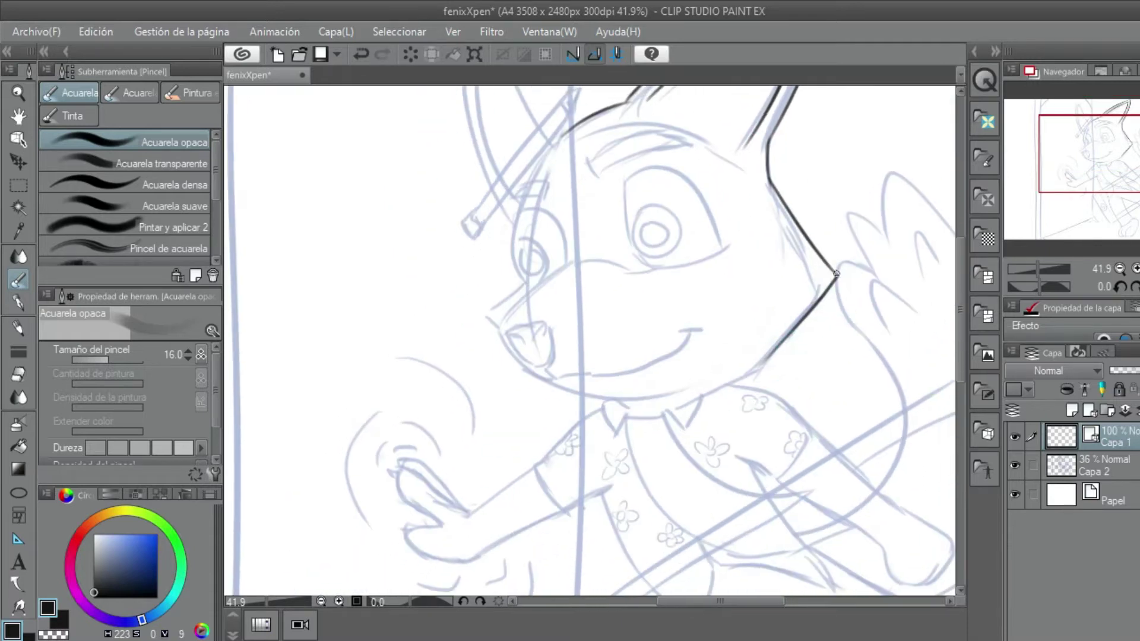
# Step: Ink both sides and the inner edge of the fox's narrower far ear, redoing strokes that miss the sketch
pyautogui.scroll(5, 663, 262)
pyautogui.hotkey('ctrl', 'z')
pyautogui.moveTo(478, 168)
pyautogui.mouseDown()
pyautogui.moveTo(551, 293)
pyautogui.moveTo(525, 323)
pyautogui.mouseUp()
pyautogui.hotkey('ctrl', 'z')
pyautogui.moveTo(575, 279); pyautogui.dragTo(531, 325)
pyautogui.hotkey('ctrl', 'z')
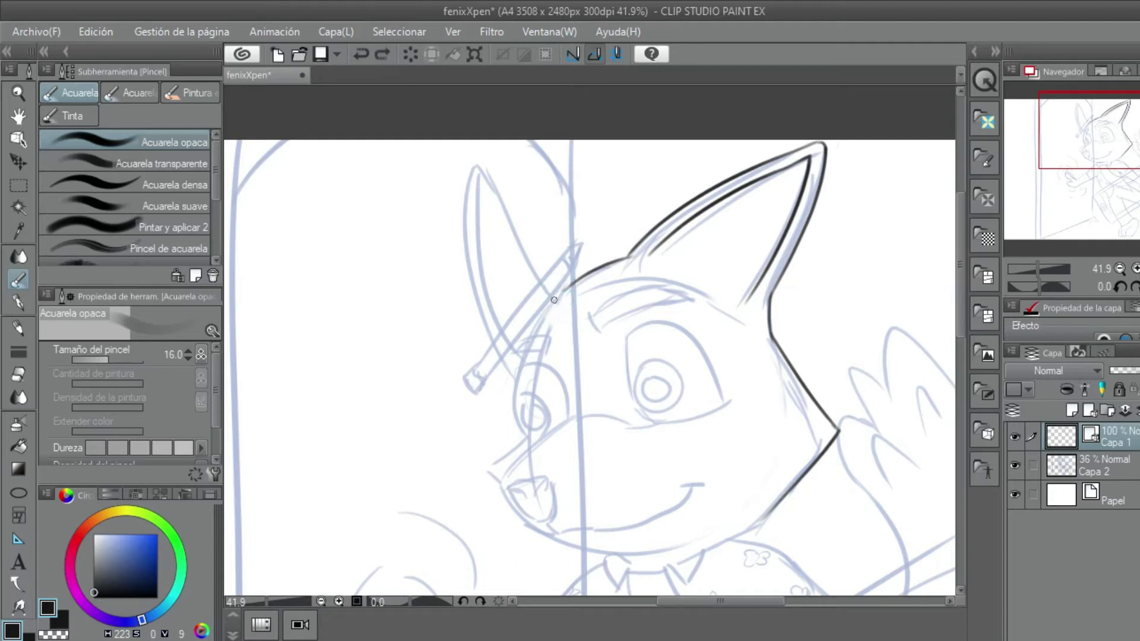
pyautogui.moveTo(479, 162); pyautogui.dragTo(558, 296)
pyautogui.moveTo(477, 164); pyautogui.dragTo(504, 333)
pyautogui.hotkey('ctrl', 'z')
pyautogui.moveTo(475, 165); pyautogui.dragTo(522, 369)
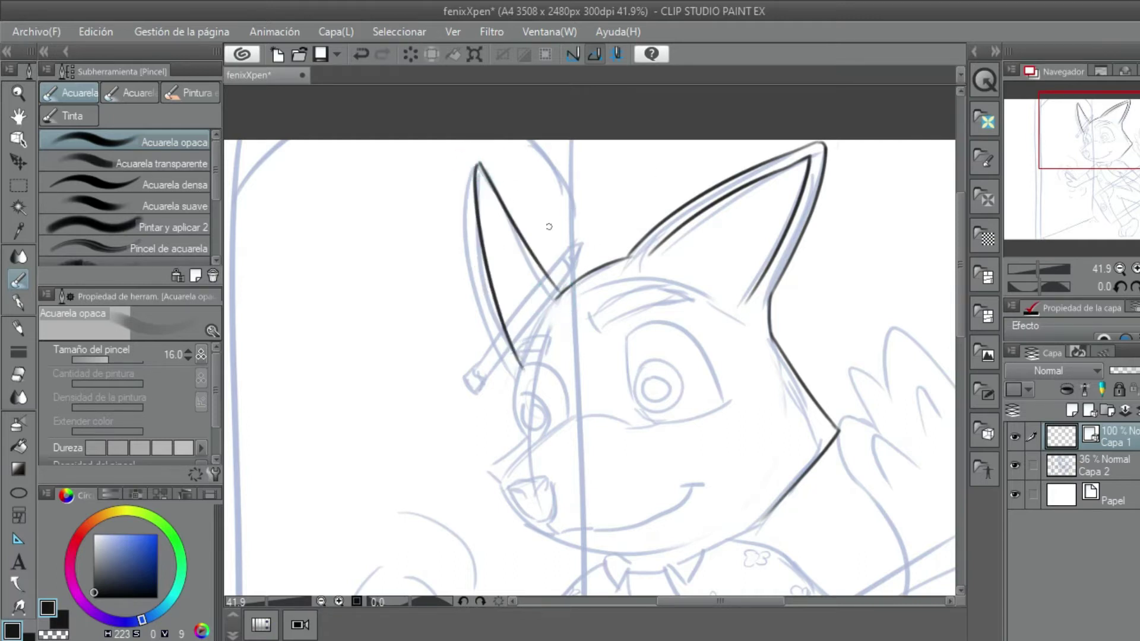
pyautogui.moveTo(473, 164)
pyautogui.mouseDown()
pyautogui.moveTo(461, 87)
pyautogui.moveTo(538, 16)
pyautogui.mouseUp()
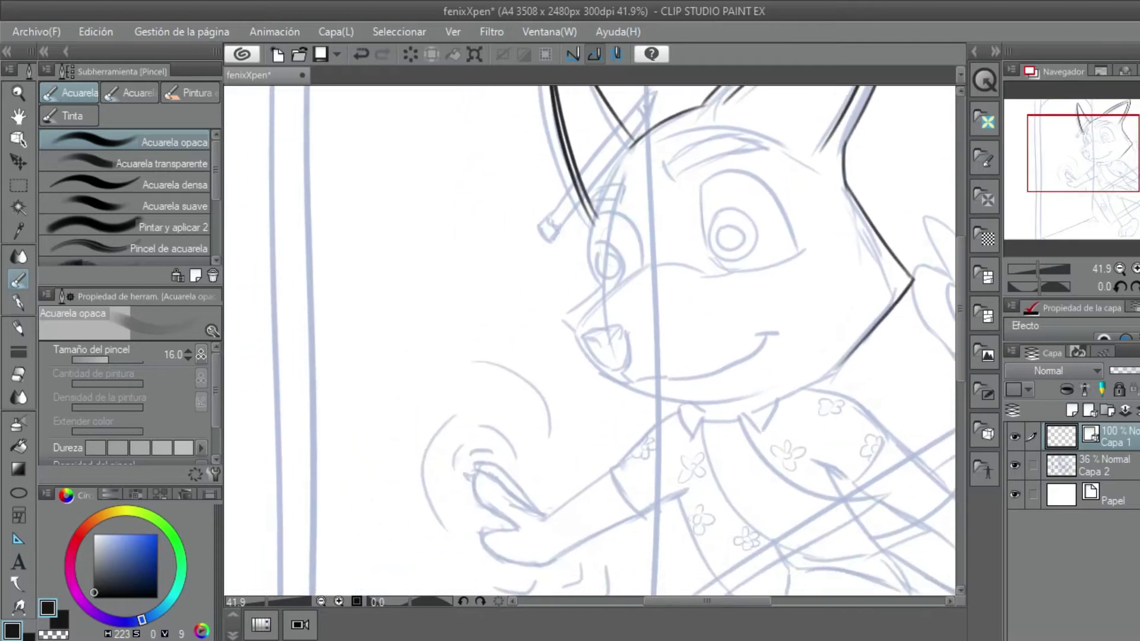
# Step: Ink the outline of the far eye and the small eyebrow above it
pyautogui.hotkey('ctrl', 'z')
pyautogui.moveTo(630, 145)
pyautogui.mouseDown()
pyautogui.moveTo(593, 225)
pyautogui.moveTo(588, 292)
pyautogui.moveTo(647, 274)
pyautogui.mouseUp()
pyautogui.hotkey('ctrl', 'z')
pyautogui.hotkey('ctrl', 'z')
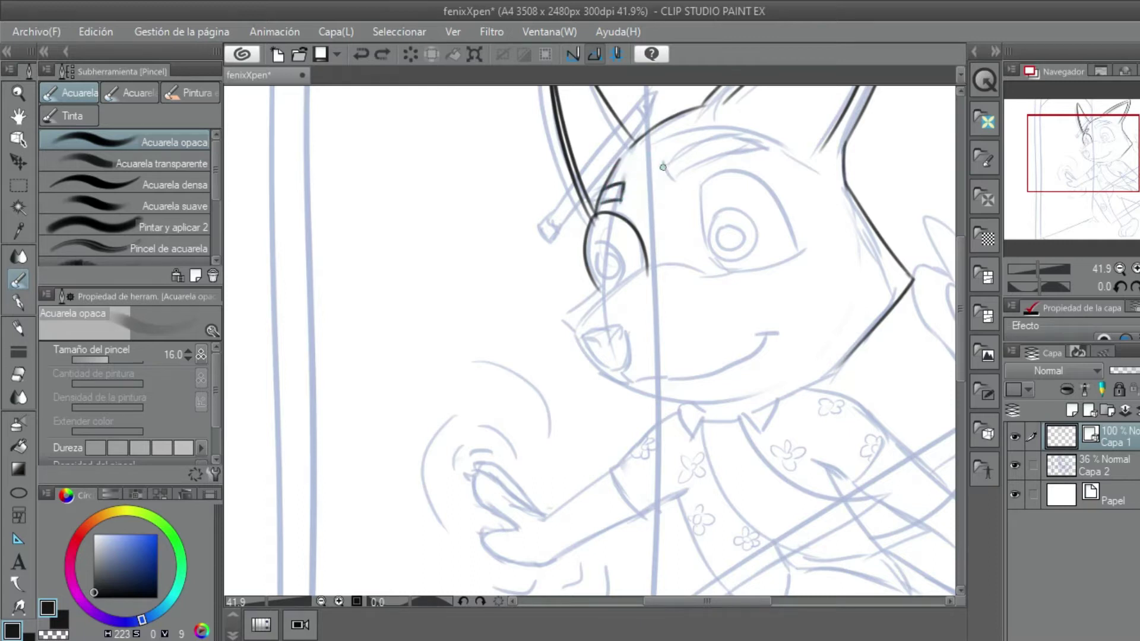
# Step: Ink the outline of the thick eyebrow above the fox's larger eye
pyautogui.hotkey('ctrl', 'z')
pyautogui.moveTo(671, 188); pyautogui.dragTo(774, 151)
pyautogui.moveTo(665, 167); pyautogui.dragTo(793, 131)
pyautogui.hotkey('ctrl', 'z')
# Step: Ink the muzzle bridge, the short line under the larger eye and the nose with its nostrils
pyautogui.moveTo(850, 236); pyautogui.dragTo(825, 185)
pyautogui.moveTo(561, 278); pyautogui.dragTo(548, 280)
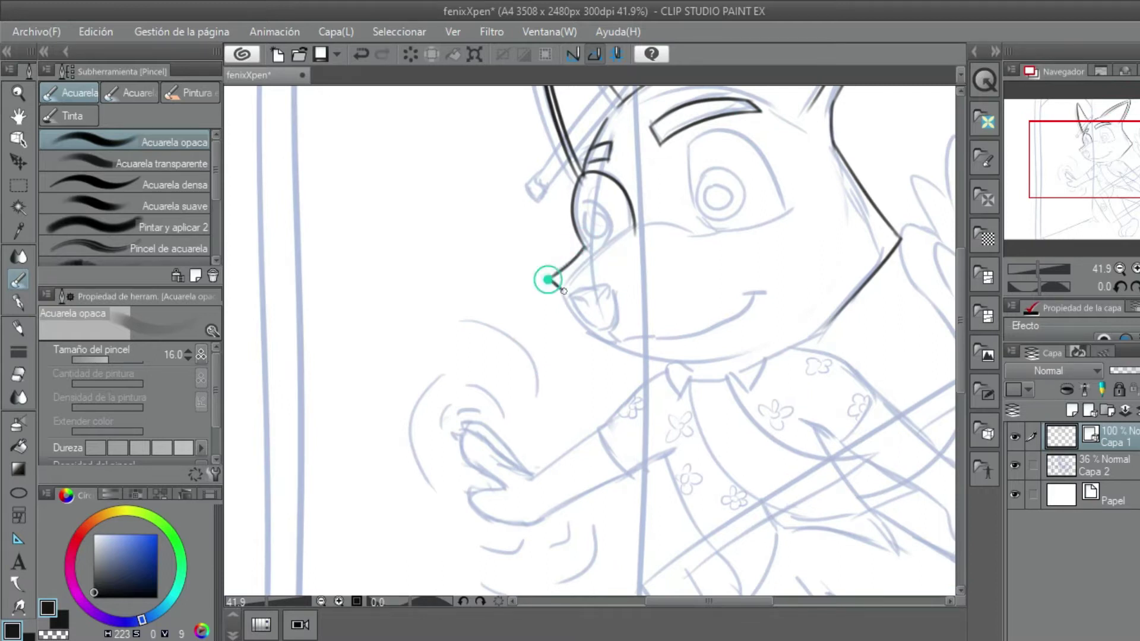
pyautogui.moveTo(689, 234); pyautogui.dragTo(716, 233)
pyautogui.moveTo(560, 286)
pyautogui.mouseDown()
pyautogui.moveTo(636, 228)
pyautogui.moveTo(593, 326)
pyautogui.moveTo(605, 288)
pyautogui.mouseUp()
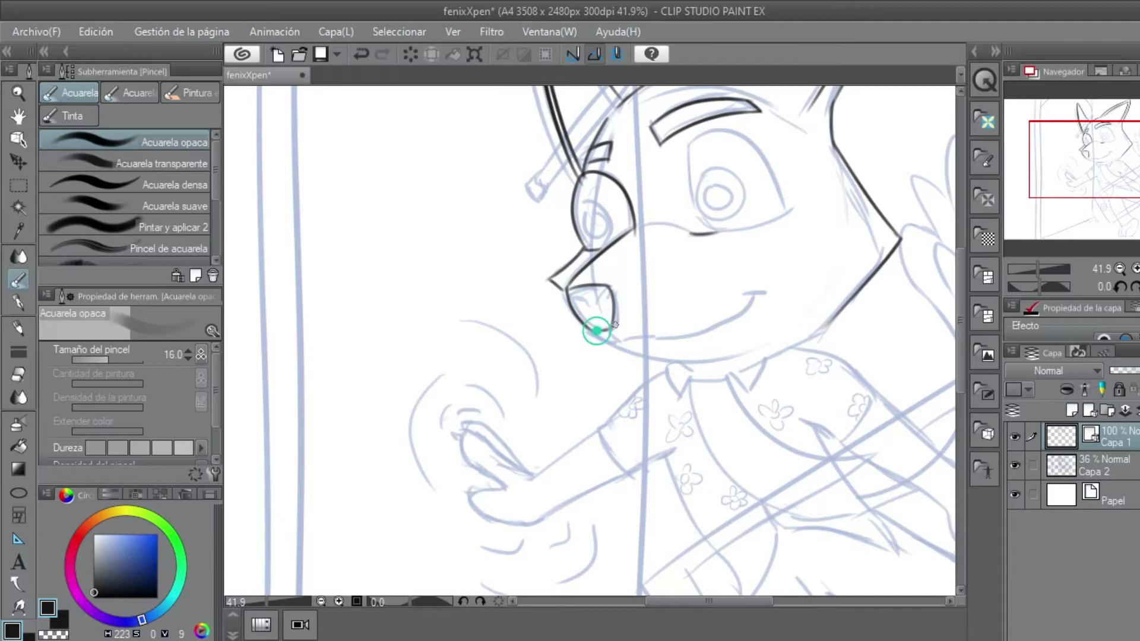
pyautogui.hotkey('ctrl', 'z')
pyautogui.moveTo(736, 272); pyautogui.dragTo(726, 228)
pyautogui.moveTo(591, 286); pyautogui.dragTo(610, 294)
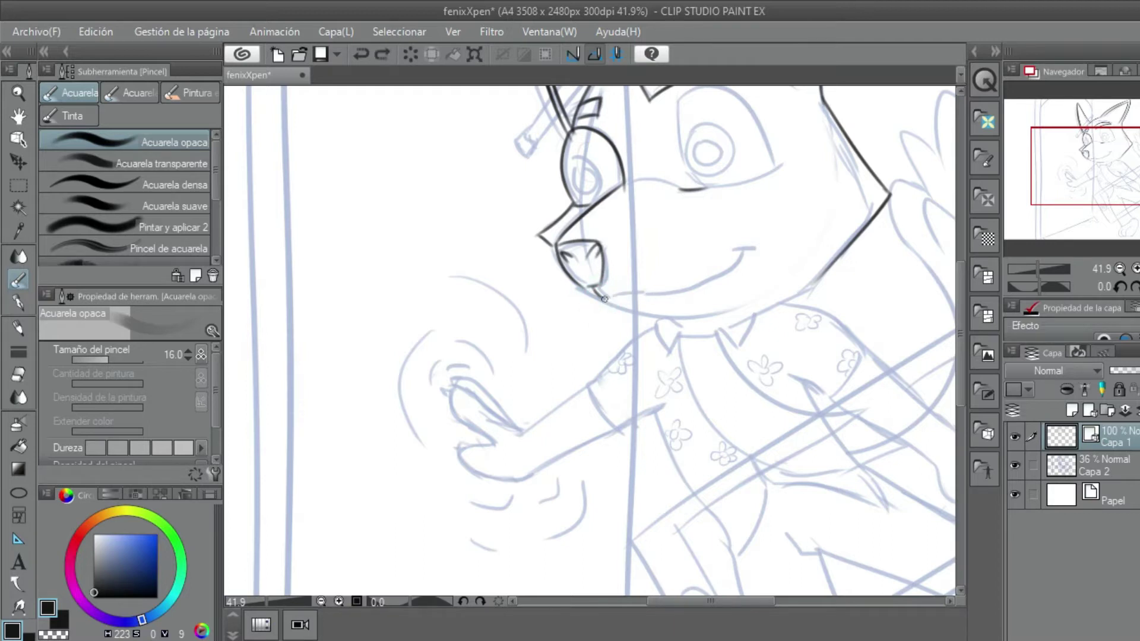
# Step: Ink the smiling mouth curve from below the nose to the cheek, repeating the stroke until it follows the sketch
pyautogui.moveTo(749, 252)
pyautogui.mouseDown()
pyautogui.moveTo(636, 293)
pyautogui.moveTo(749, 251)
pyautogui.mouseUp()
pyautogui.hotkey('ctrl', 'z')
pyautogui.hotkey('ctrl', 'z')
pyautogui.moveTo(636, 293); pyautogui.dragTo(749, 252)
pyautogui.hotkey('ctrl', 'z')
pyautogui.hotkey('ctrl', 'z')
pyautogui.moveTo(636, 293); pyautogui.dragTo(754, 248)
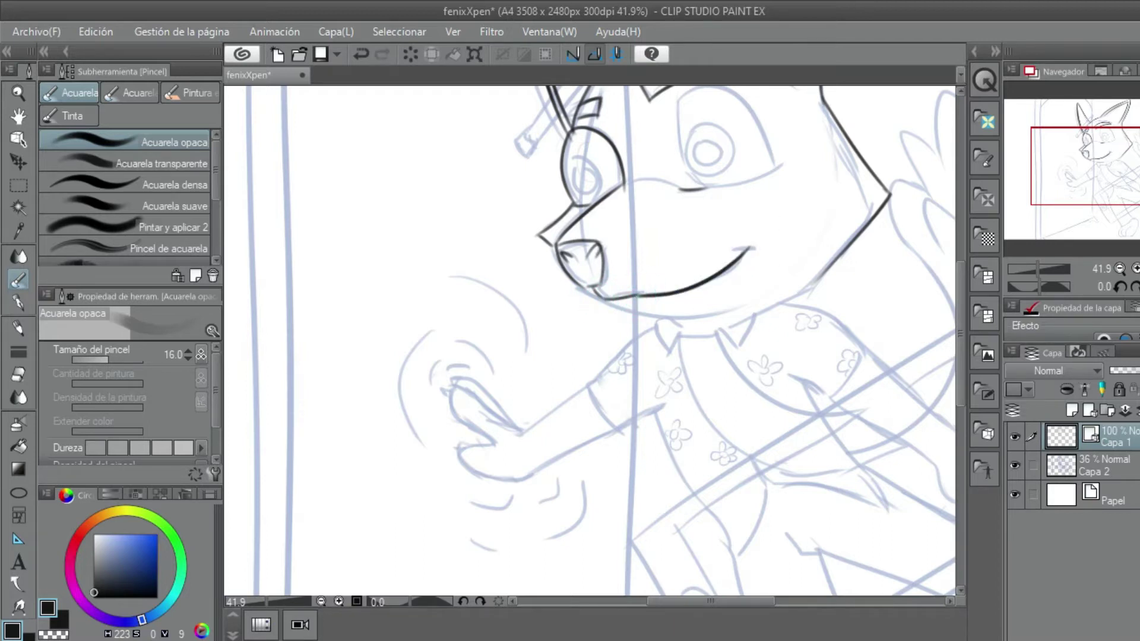
# Step: Ink the underside of the jaw, the mouth corner and the two collar points below the chin
pyautogui.moveTo(584, 288); pyautogui.dragTo(643, 312)
pyautogui.hotkey('ctrl', 'z')
pyautogui.moveTo(734, 322)
pyautogui.mouseDown()
pyautogui.moveTo(837, 261)
pyautogui.moveTo(656, 315)
pyautogui.moveTo(668, 317)
pyautogui.moveTo(671, 350)
pyautogui.moveTo(752, 325)
pyautogui.moveTo(719, 268)
pyautogui.mouseUp()
pyautogui.hotkey('ctrl', 'z')
pyautogui.hotkey('ctrl', 'z')
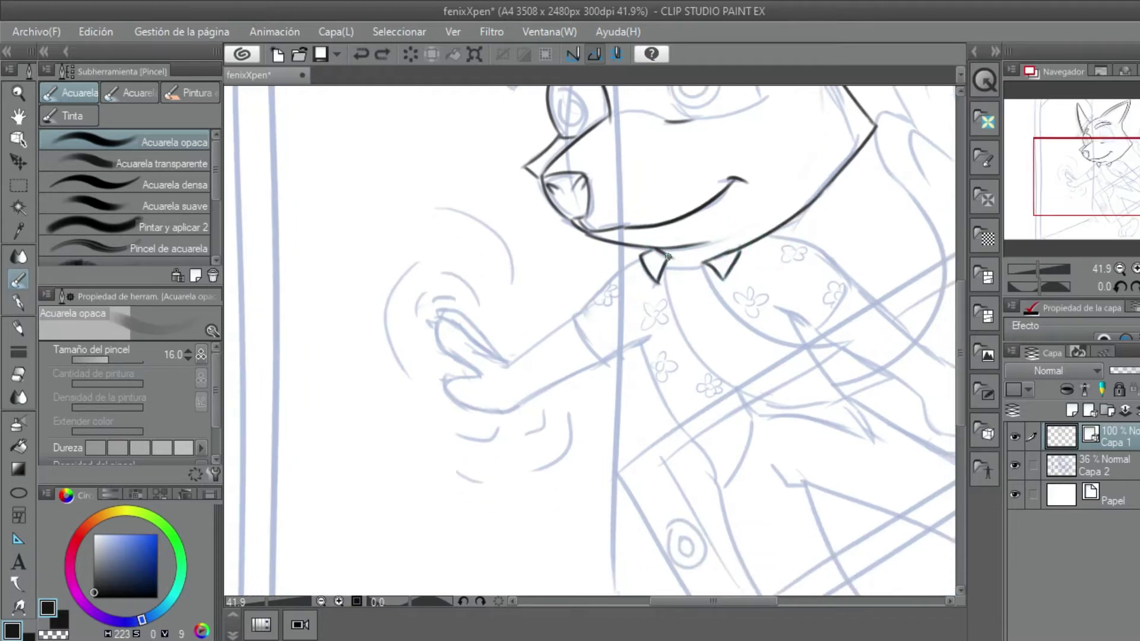
pyautogui.moveTo(768, 374); pyautogui.dragTo(723, 330)
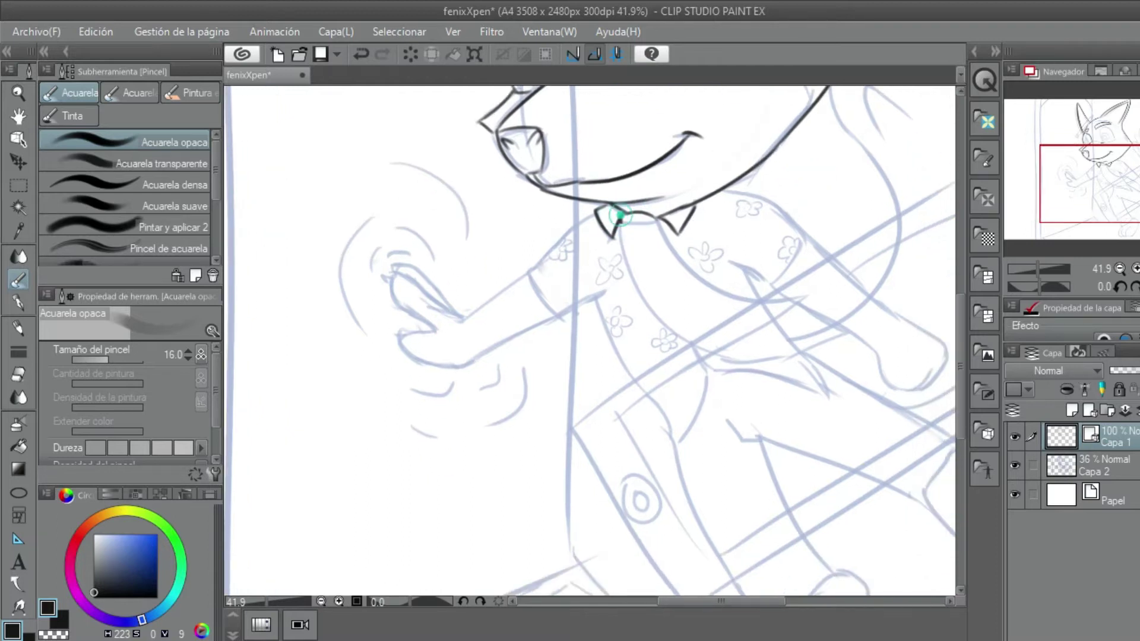
# Step: Ink the two curved front edges of the open shirt below the collar and save the file
pyautogui.moveTo(619, 217); pyautogui.dragTo(691, 354)
pyautogui.moveTo(657, 223)
pyautogui.mouseDown()
pyautogui.moveTo(700, 264)
pyautogui.moveTo(788, 299)
pyautogui.moveTo(799, 425)
pyautogui.mouseUp()
pyautogui.hotkey('ctrl', 'z')
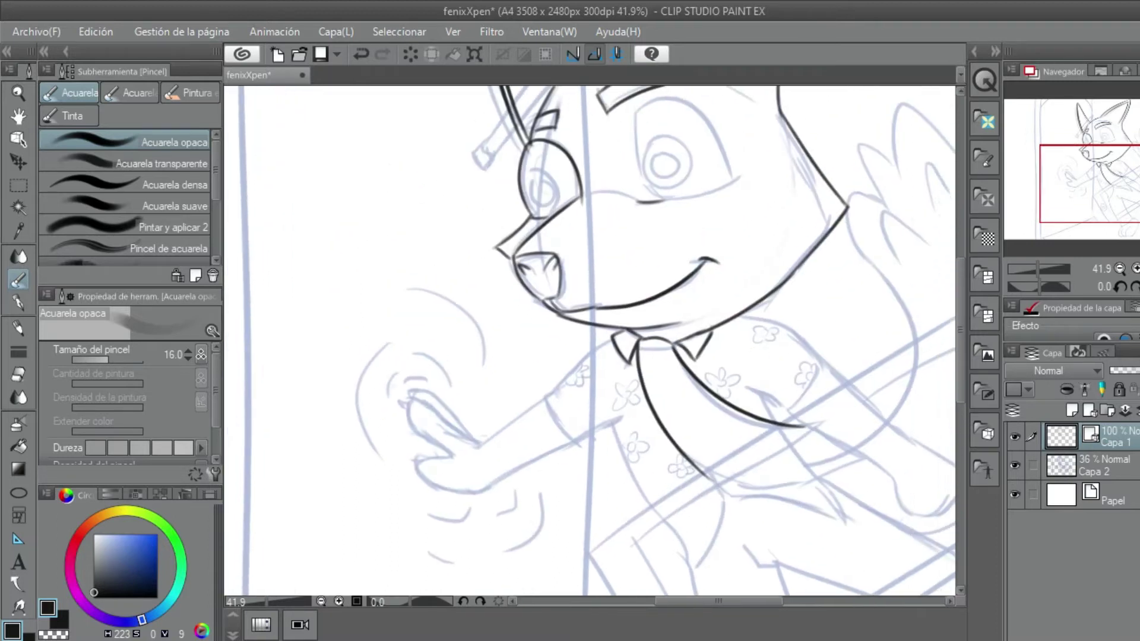
pyautogui.hotkey('ctrl', '-')
pyautogui.hotkey('ctrl', 's')
# Step: Ink the shoulder and sleeve of the outstretched arm and trim the overshooting cuff line with the Vector eraser
pyautogui.hotkey('ctrl', '+')
pyautogui.hotkey('ctrl', '+')
pyautogui.hotkey('ctrl', '+')
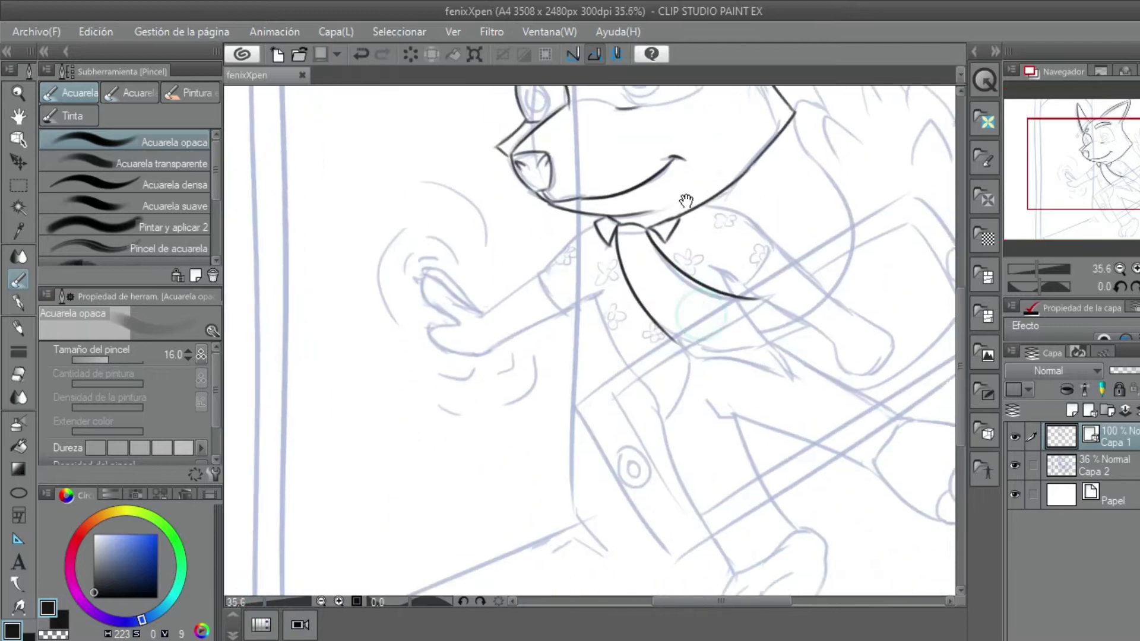
pyautogui.moveTo(639, 224); pyautogui.dragTo(567, 285)
pyautogui.hotkey('ctrl', 'z')
pyautogui.moveTo(641, 220)
pyautogui.mouseDown()
pyautogui.moveTo(567, 285)
pyautogui.moveTo(653, 324)
pyautogui.mouseUp()
pyautogui.click(27, 376)
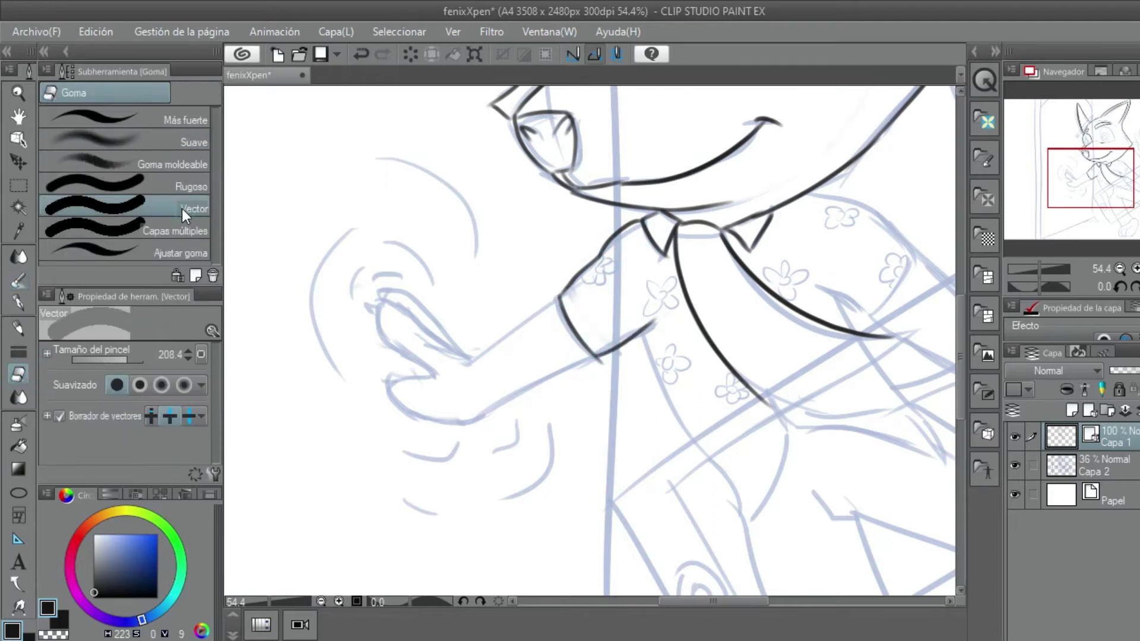
pyautogui.click(18, 278)
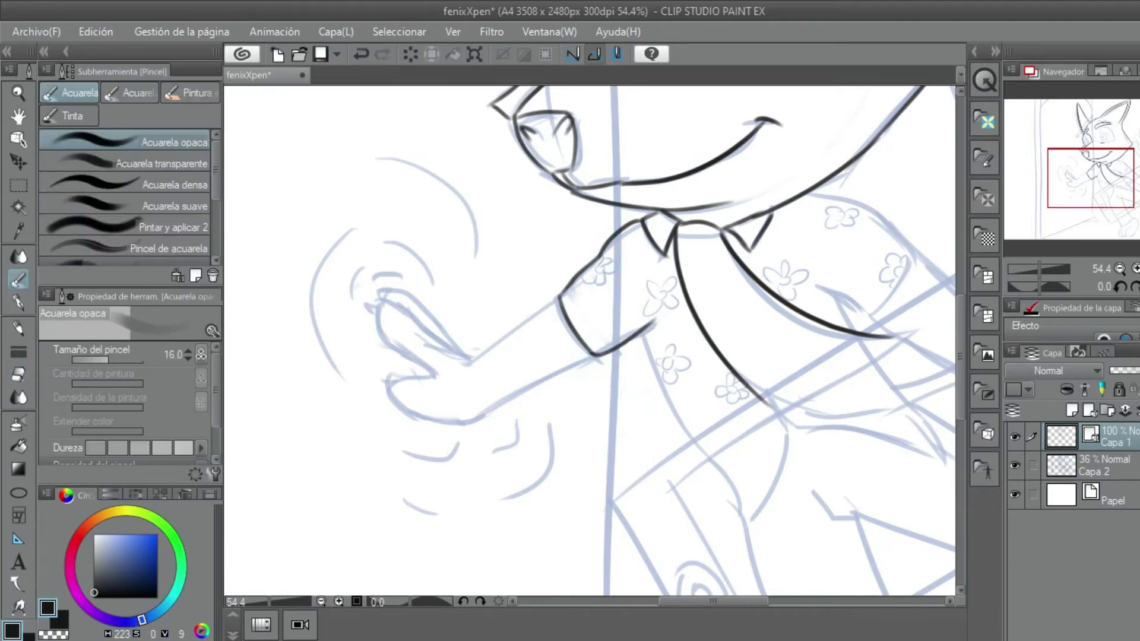
# Step: Ink the shirt's side edge below the outstretched arm and the outline of the opposite sleeve
pyautogui.moveTo(640, 333); pyautogui.dragTo(686, 444)
pyautogui.scroll(-1, 590, 341)
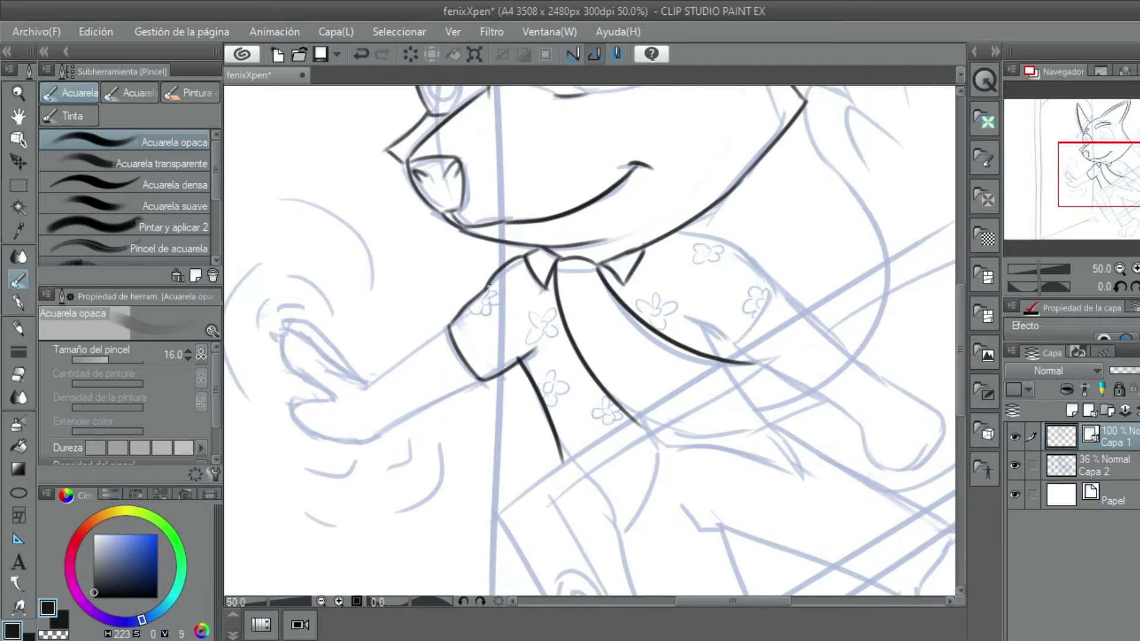
pyautogui.hotkey('ctrl', 'z')
pyautogui.moveTo(732, 252)
pyautogui.mouseDown()
pyautogui.moveTo(807, 294)
pyautogui.moveTo(739, 342)
pyautogui.moveTo(770, 355)
pyautogui.moveTo(739, 346)
pyautogui.mouseUp()
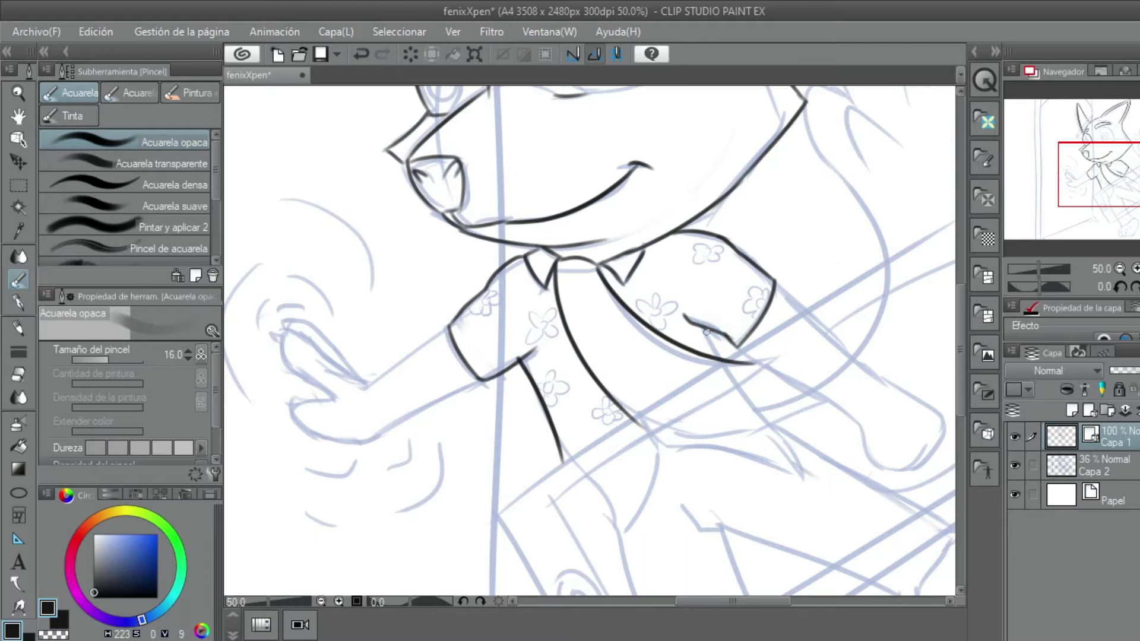
pyautogui.moveTo(1039, 268); pyautogui.dragTo(1032, 268)
pyautogui.moveTo(766, 256); pyautogui.dragTo(721, 317)
# Step: Ink the upper and lower lines of the outstretched forearm from the cuff to the wrist
pyautogui.moveTo(1039, 268); pyautogui.dragTo(1040, 268)
pyautogui.moveTo(255, 603); pyautogui.dragTo(284, 605)
pyautogui.moveTo(478, 303); pyautogui.dragTo(620, 207)
pyautogui.hotkey('ctrl', 'z')
pyautogui.moveTo(478, 303); pyautogui.dragTo(620, 207)
pyautogui.moveTo(506, 374); pyautogui.dragTo(674, 289)
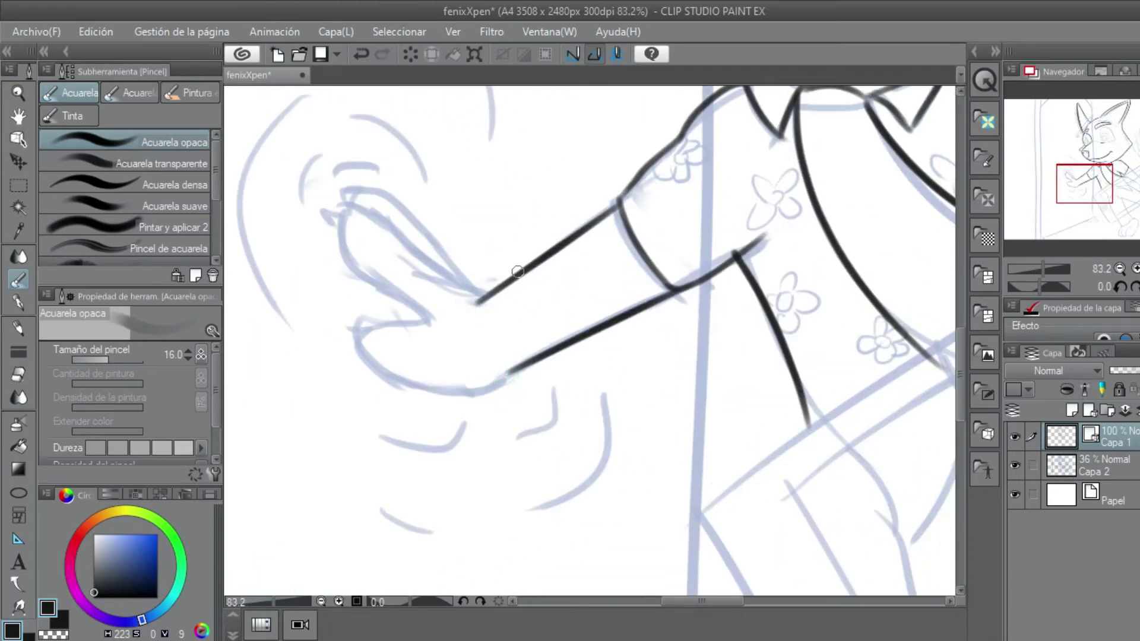
# Step: Ink the thumb, palm and fingers of the outstretched hand, redoing strokes that miss the sketch
pyautogui.moveTo(475, 390); pyautogui.dragTo(344, 341)
pyautogui.hotkey('ctrl', 'z')
pyautogui.hotkey('ctrl', 'z')
pyautogui.moveTo(509, 378)
pyautogui.mouseDown()
pyautogui.moveTo(356, 339)
pyautogui.moveTo(438, 327)
pyautogui.moveTo(383, 273)
pyautogui.mouseUp()
pyautogui.hotkey('ctrl', 'z')
pyautogui.moveTo(437, 326)
pyautogui.mouseDown()
pyautogui.moveTo(380, 276)
pyautogui.moveTo(344, 209)
pyautogui.moveTo(394, 229)
pyautogui.mouseUp()
pyautogui.moveTo(436, 261); pyautogui.dragTo(480, 300)
pyautogui.moveTo(346, 208); pyautogui.dragTo(389, 200)
pyautogui.moveTo(380, 193); pyautogui.dragTo(447, 262)
pyautogui.hotkey('ctrl', 'z')
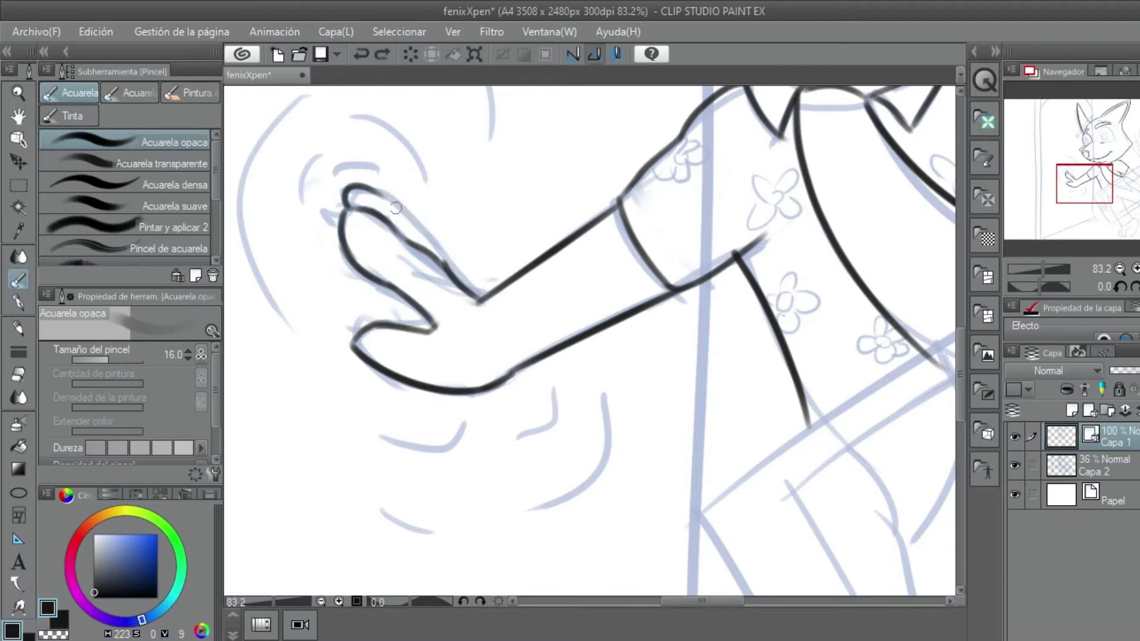
pyautogui.moveTo(356, 190); pyautogui.dragTo(472, 291)
pyautogui.hotkey('ctrl', 'z')
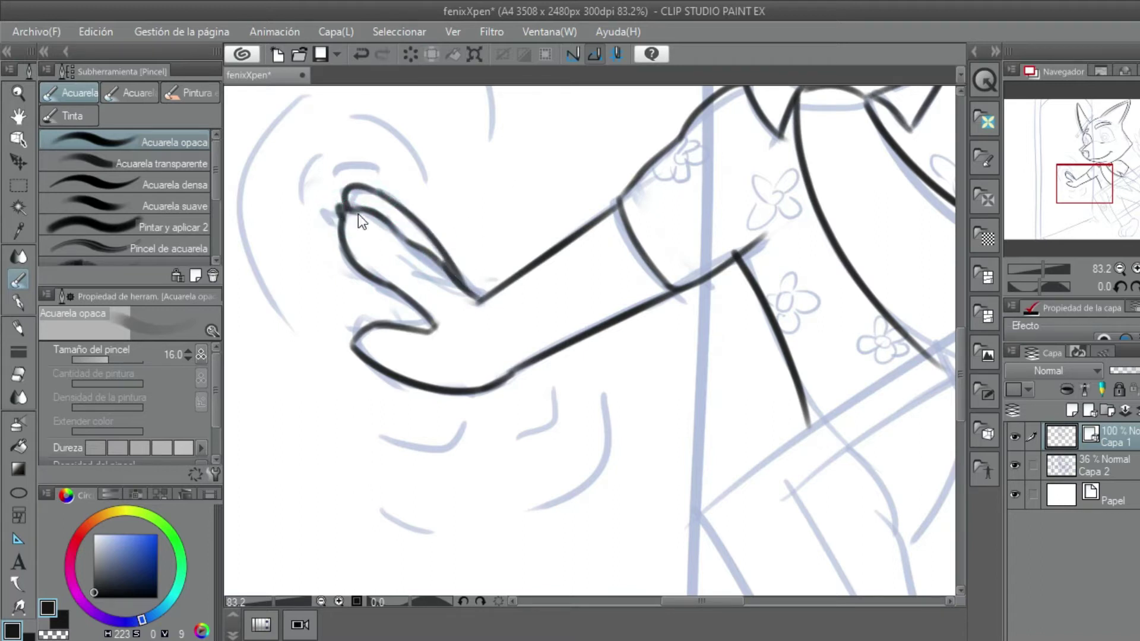
pyautogui.hotkey('ctrl', 'z')
# Step: Ink the curved motion lines above, beside and below the waving hand
pyautogui.moveTo(273, 603); pyautogui.dragTo(265, 603)
pyautogui.moveTo(420, 261)
pyautogui.mouseDown()
pyautogui.moveTo(447, 255)
pyautogui.moveTo(396, 273)
pyautogui.moveTo(420, 229)
pyautogui.moveTo(365, 333)
pyautogui.mouseUp()
pyautogui.hotkey('ctrl', 'z')
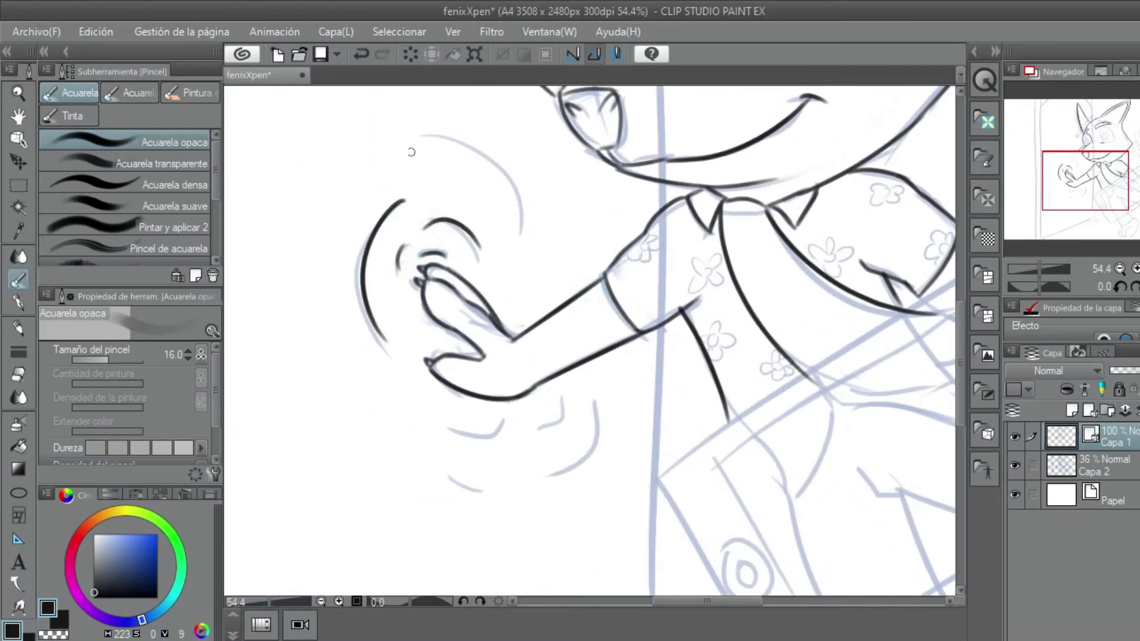
pyautogui.moveTo(451, 332); pyautogui.dragTo(507, 208)
pyautogui.moveTo(489, 294); pyautogui.dragTo(564, 303)
pyautogui.moveTo(620, 270); pyautogui.dragTo(596, 299)
pyautogui.moveTo(493, 344); pyautogui.dragTo(540, 361)
# Step: Ink the arch and the two long vertical lines of the door frame beside the fox
pyautogui.moveTo(276, 603); pyautogui.dragTo(257, 603)
pyautogui.click(520, 602)
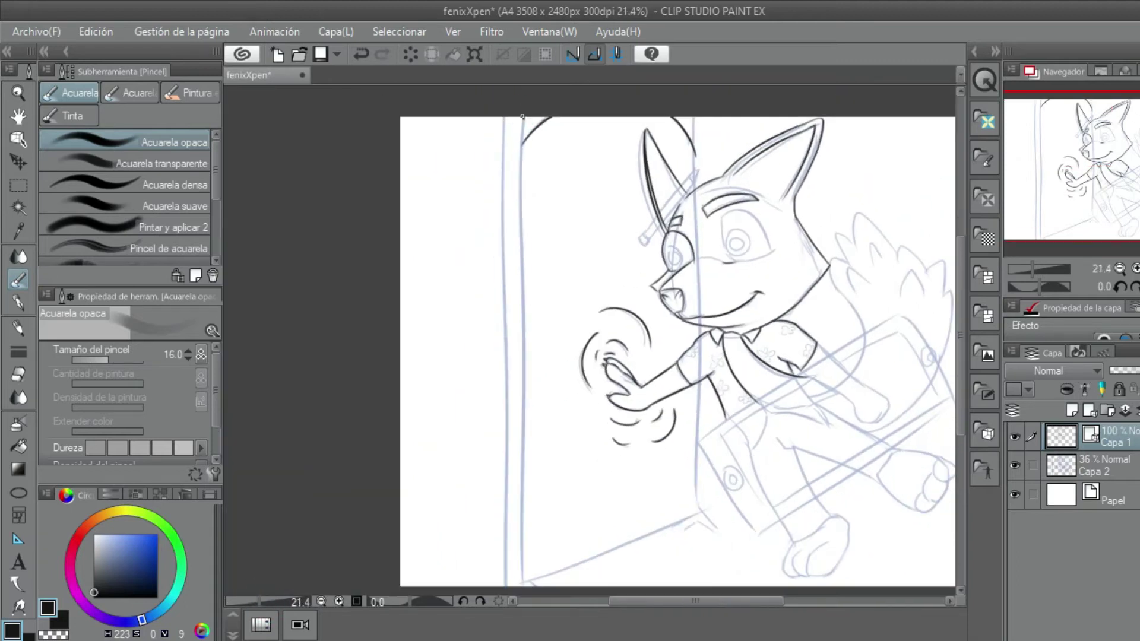
pyautogui.moveTo(523, 117); pyautogui.dragTo(525, 584)
pyautogui.moveTo(505, 117)
pyautogui.mouseDown()
pyautogui.moveTo(507, 584)
pyautogui.moveTo(501, 115)
pyautogui.mouseUp()
pyautogui.press('y')
pyautogui.press('b')
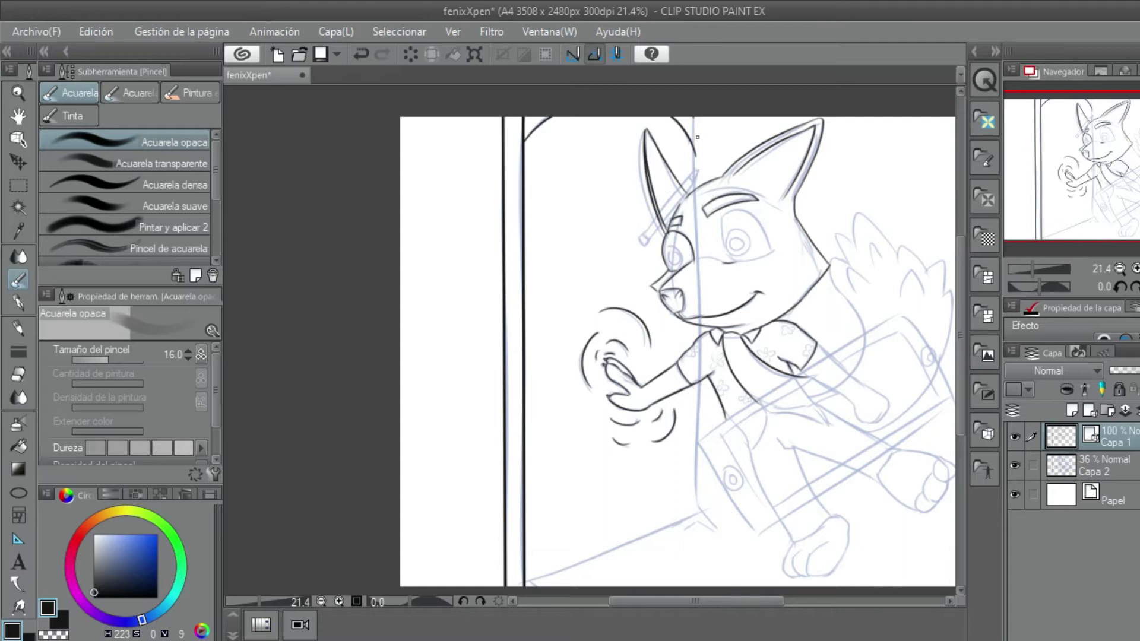
# Step: Ink the upper part of the doorway's far vertical edge beside the ears and clean up with the Vector eraser
pyautogui.click(693, 116)
pyautogui.click(692, 115)
pyautogui.hotkey('ctrl', 'z')
pyautogui.click(20, 374)
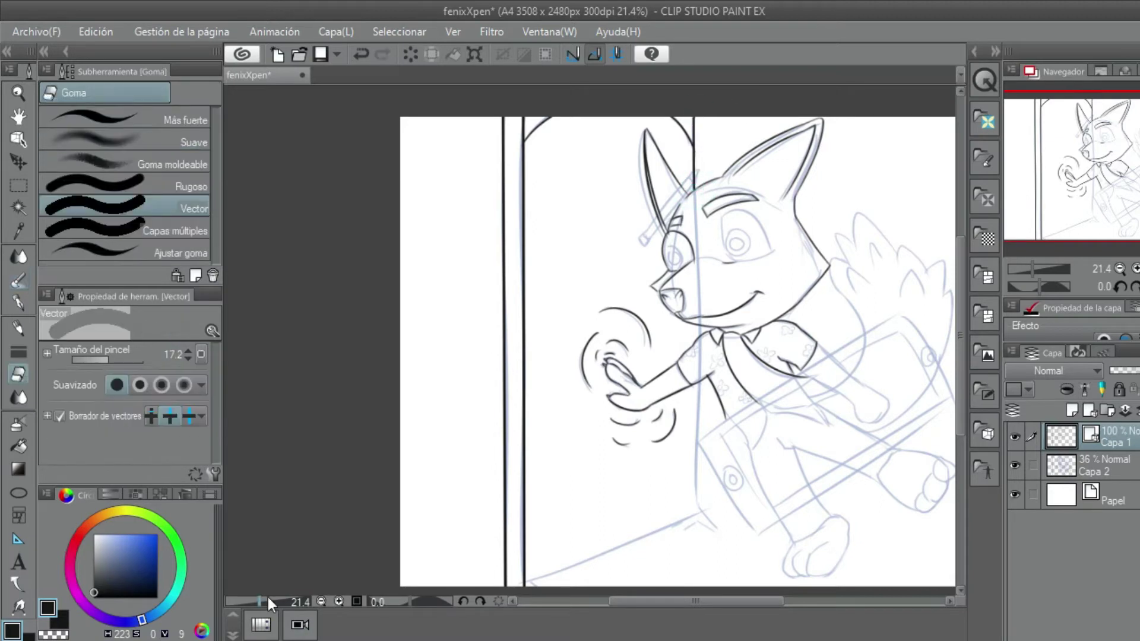
pyautogui.scroll(3, 699, 170)
pyautogui.click(18, 279)
pyautogui.hotkey('ctrl', 'z')
pyautogui.moveTo(740, 182)
pyautogui.mouseDown()
pyautogui.moveTo(845, 233)
pyautogui.moveTo(840, 242)
pyautogui.moveTo(739, 130)
pyautogui.mouseUp()
pyautogui.hotkey('ctrl', 'z')
pyautogui.click(19, 374)
pyautogui.click(18, 280)
# Step: Ink the doorway's far vertical edge below the arm and its slanted bottom edge at brush size 13
pyautogui.moveTo(722, 307)
pyautogui.mouseDown()
pyautogui.moveTo(798, 272)
pyautogui.moveTo(808, 40)
pyautogui.mouseUp()
pyautogui.moveTo(694, 150); pyautogui.dragTo(693, 373)
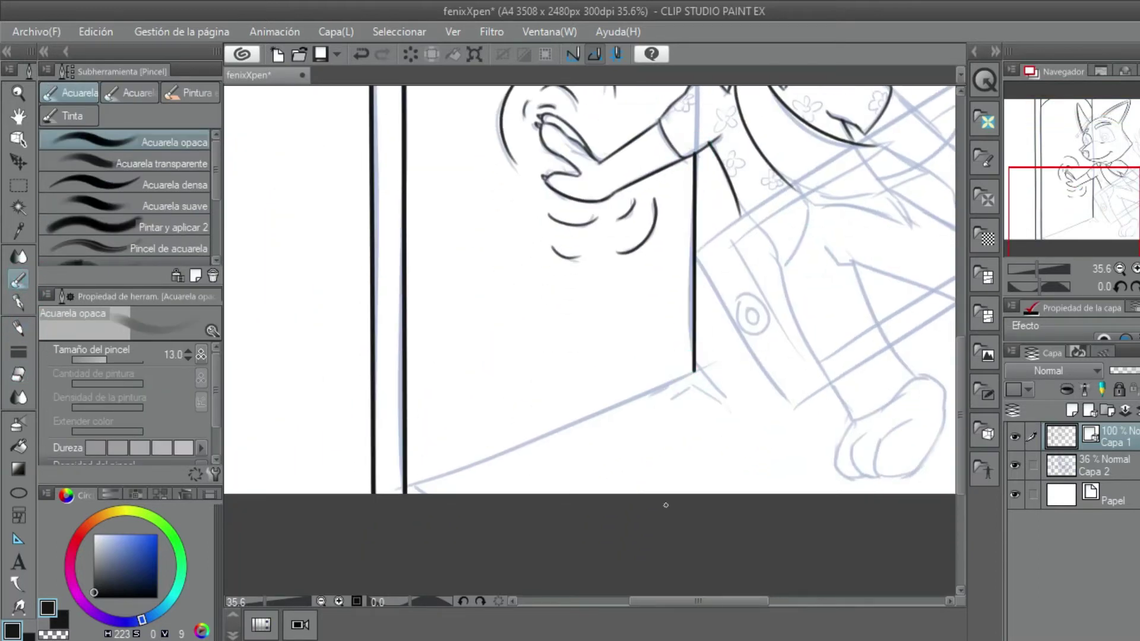
pyautogui.moveTo(405, 490); pyautogui.dragTo(693, 371)
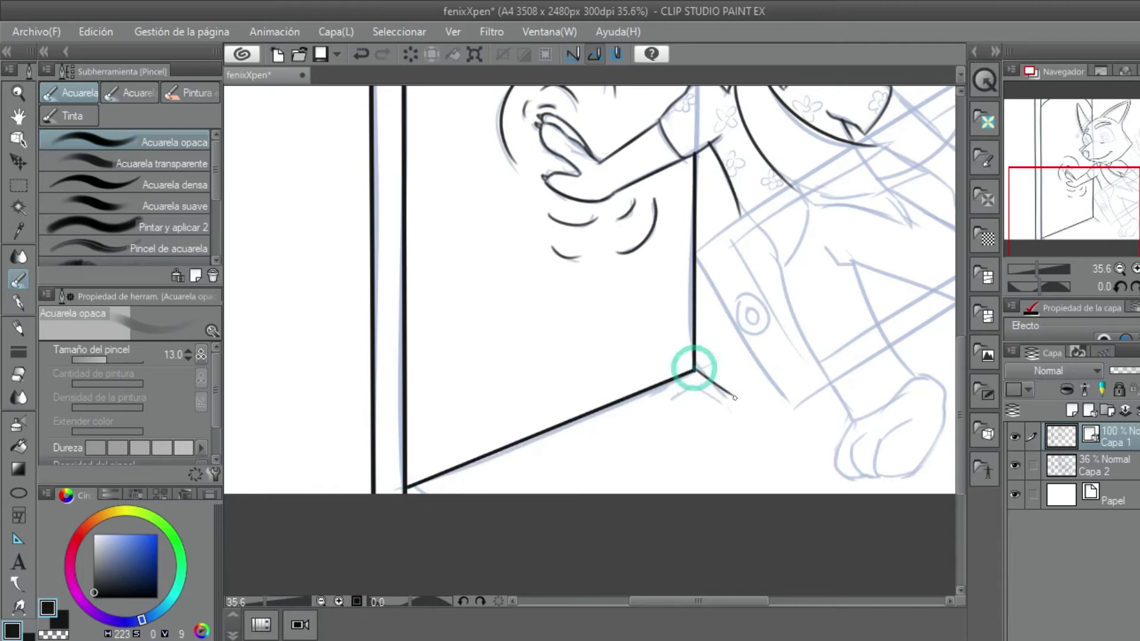
pyautogui.moveTo(689, 391); pyautogui.dragTo(624, 400)
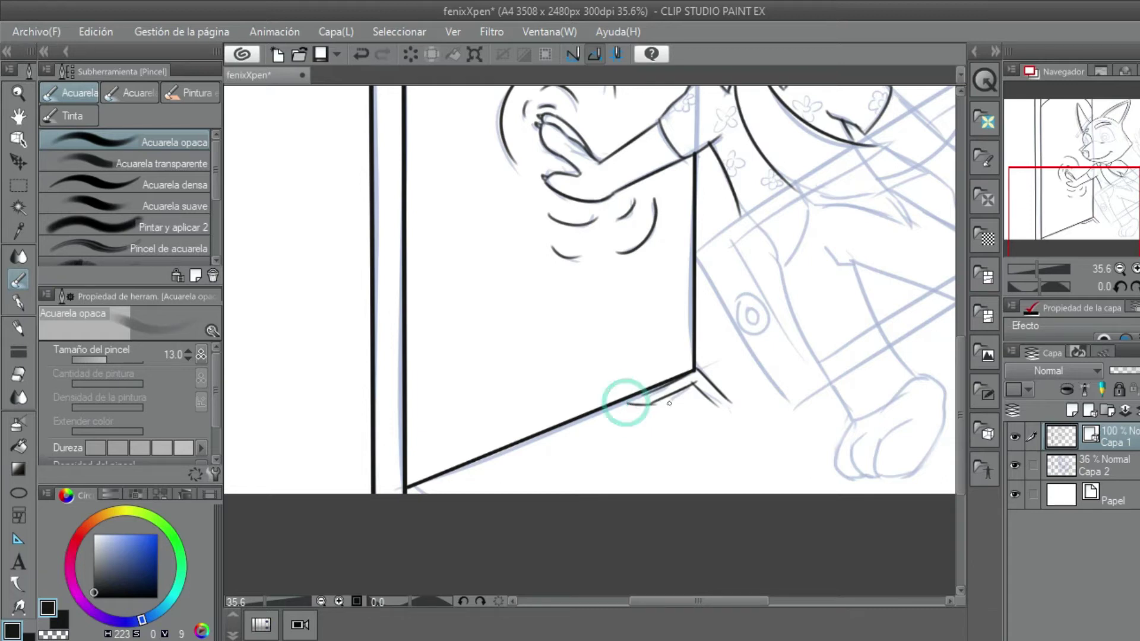
pyautogui.moveTo(696, 380); pyautogui.dragTo(742, 408)
pyautogui.moveTo(294, 596)
pyautogui.mouseDown()
pyautogui.moveTo(264, 601)
pyautogui.moveTo(304, 600)
pyautogui.mouseUp()
pyautogui.hotkey('ctrl', 'z')
pyautogui.hotkey('ctrl', 'z')
pyautogui.hotkey('ctrl', 'z')
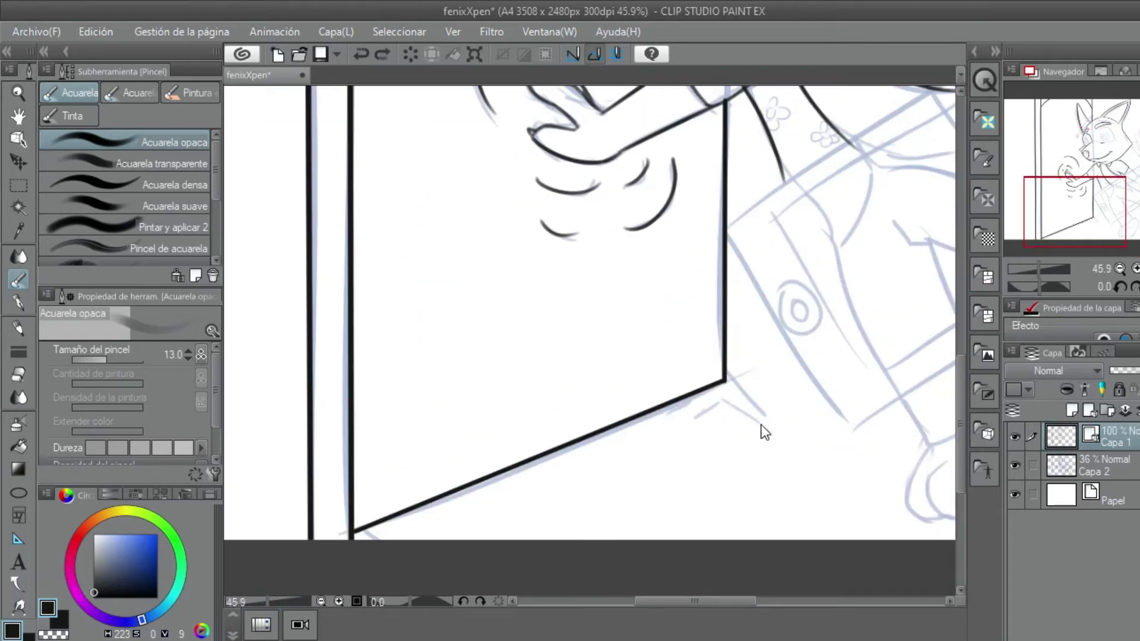
# Step: Ink the short slanted strip with its closed end at the doorway's lower corner below the far vertical edge
pyautogui.moveTo(722, 383)
pyautogui.mouseDown()
pyautogui.moveTo(733, 420)
pyautogui.moveTo(746, 416)
pyautogui.mouseUp()
pyautogui.hotkey('ctrl', 'z')
pyautogui.hotkey('ctrl', 'z')
pyautogui.hotkey('ctrl', 'z')
pyautogui.press('y')
pyautogui.moveTo(726, 374); pyautogui.dragTo(775, 409)
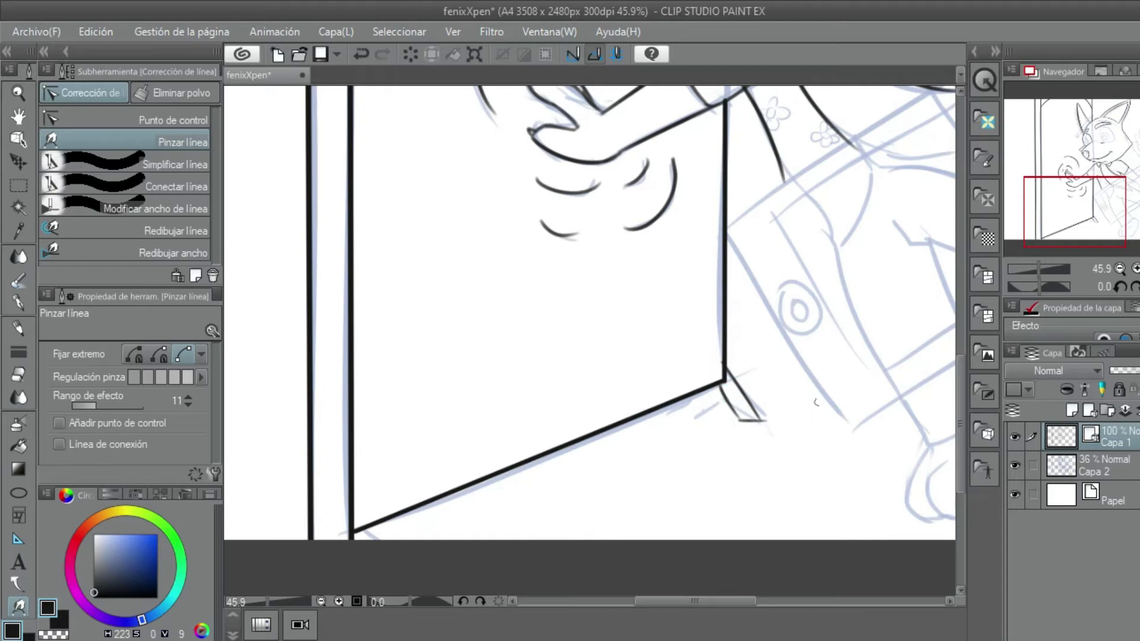
# Step: Ink the short thickness line under the doorway's slanted bottom edge, beside the slanted strip at the corner
pyautogui.click(19, 277)
pyautogui.moveTo(668, 415); pyautogui.dragTo(719, 389)
pyautogui.hotkey('ctrl', 'z')
pyautogui.moveTo(647, 417)
pyautogui.mouseDown()
pyautogui.moveTo(720, 386)
pyautogui.moveTo(643, 418)
pyautogui.mouseUp()
pyautogui.hotkey('ctrl', 'z')
pyautogui.hotkey('ctrl', 'z')
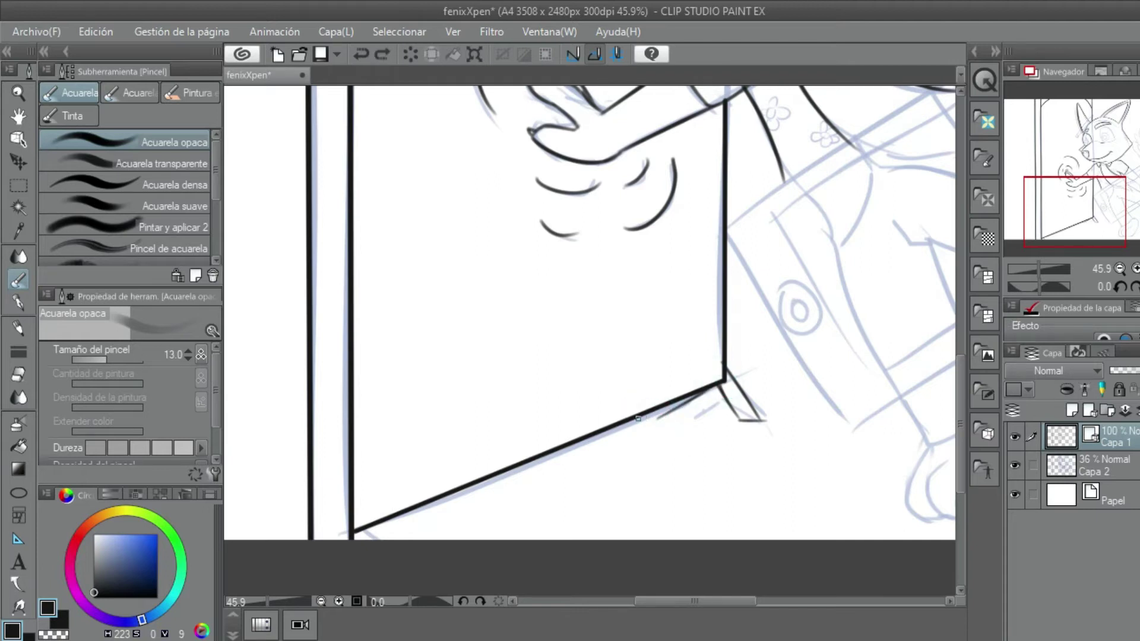
pyautogui.scroll(-3, 590, 313)
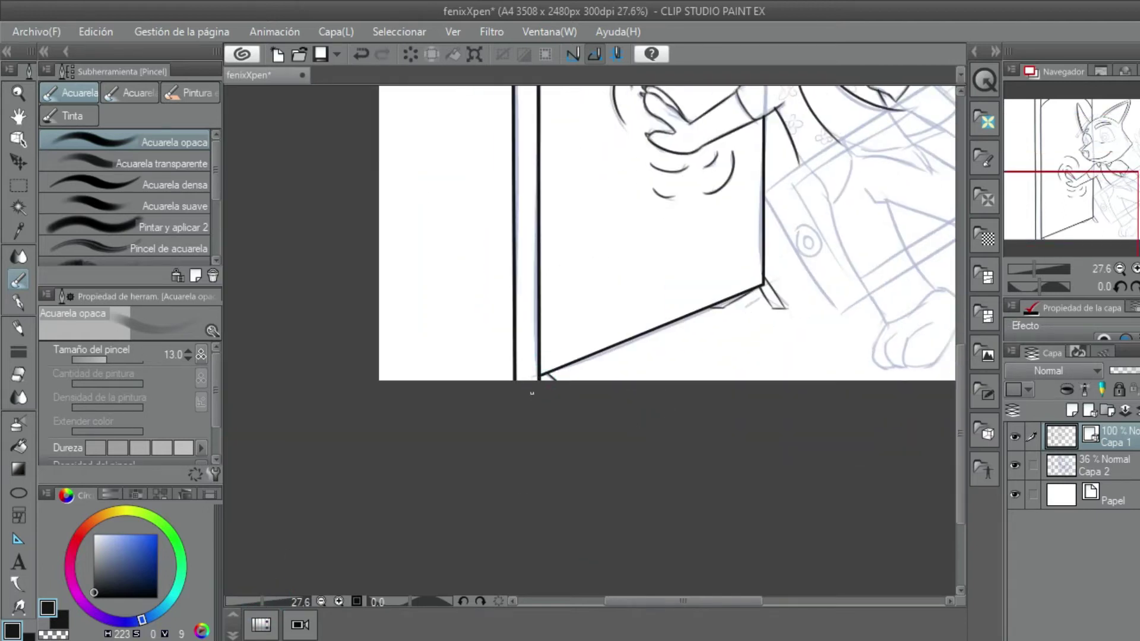
# Step: Ink the outline of the fox's larger eye, including its sides, upper curve and lower lid
pyautogui.moveTo(639, 355); pyautogui.dragTo(560, 446)
pyautogui.scroll(-3, 564, 463)
pyautogui.moveTo(814, 372); pyautogui.dragTo(796, 432)
pyautogui.scroll(4, 600, 285)
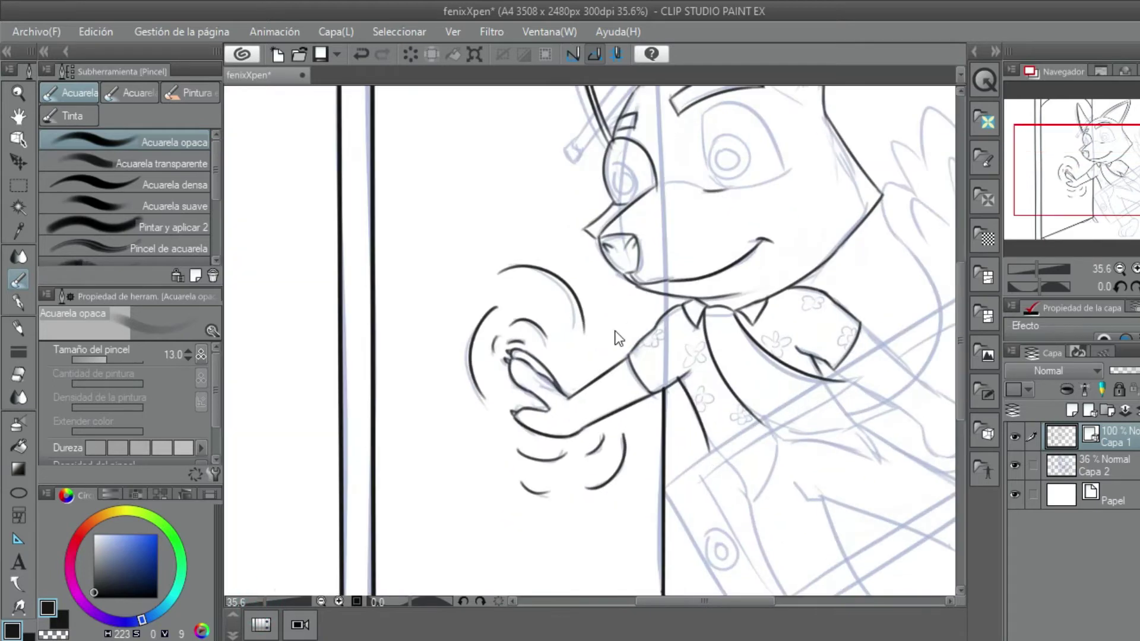
pyautogui.scroll(5, 554, 339)
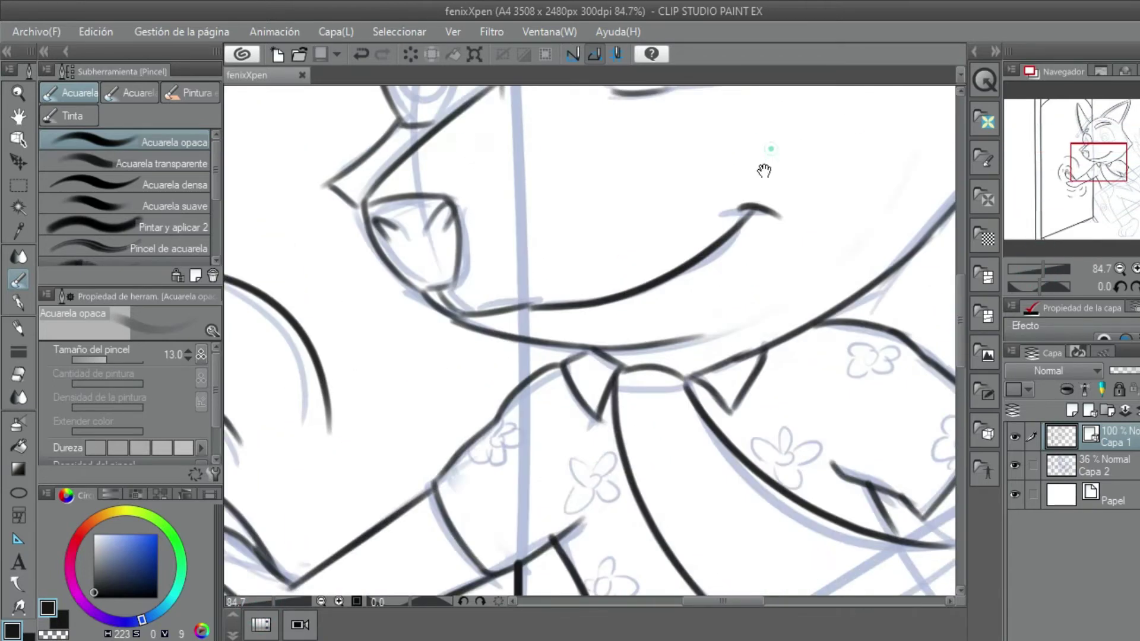
pyautogui.moveTo(617, 350); pyautogui.dragTo(575, 170)
pyautogui.hotkey('ctrl', 'z')
pyautogui.hotkey('ctrl', 'z')
pyautogui.moveTo(617, 350)
pyautogui.mouseDown()
pyautogui.moveTo(572, 170)
pyautogui.moveTo(618, 350)
pyautogui.mouseUp()
pyautogui.moveTo(574, 172)
pyautogui.mouseDown()
pyautogui.moveTo(602, 145)
pyautogui.moveTo(718, 193)
pyautogui.moveTo(635, 141)
pyautogui.mouseUp()
pyautogui.hotkey('ctrl', 'z')
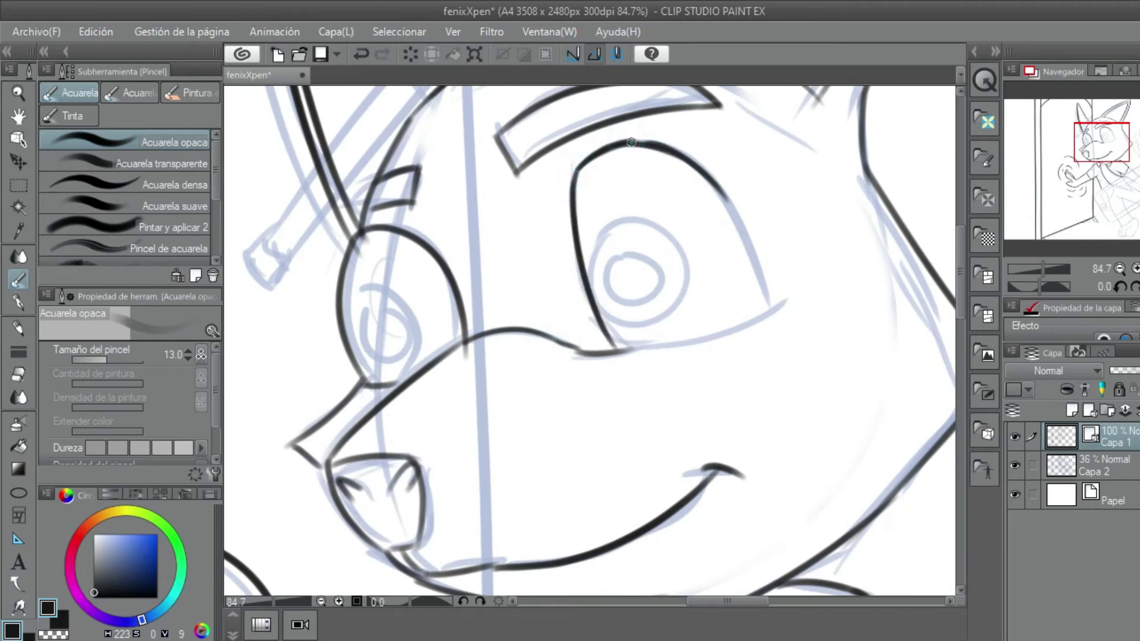
pyautogui.moveTo(772, 310); pyautogui.dragTo(712, 181)
pyautogui.moveTo(620, 350); pyautogui.dragTo(782, 303)
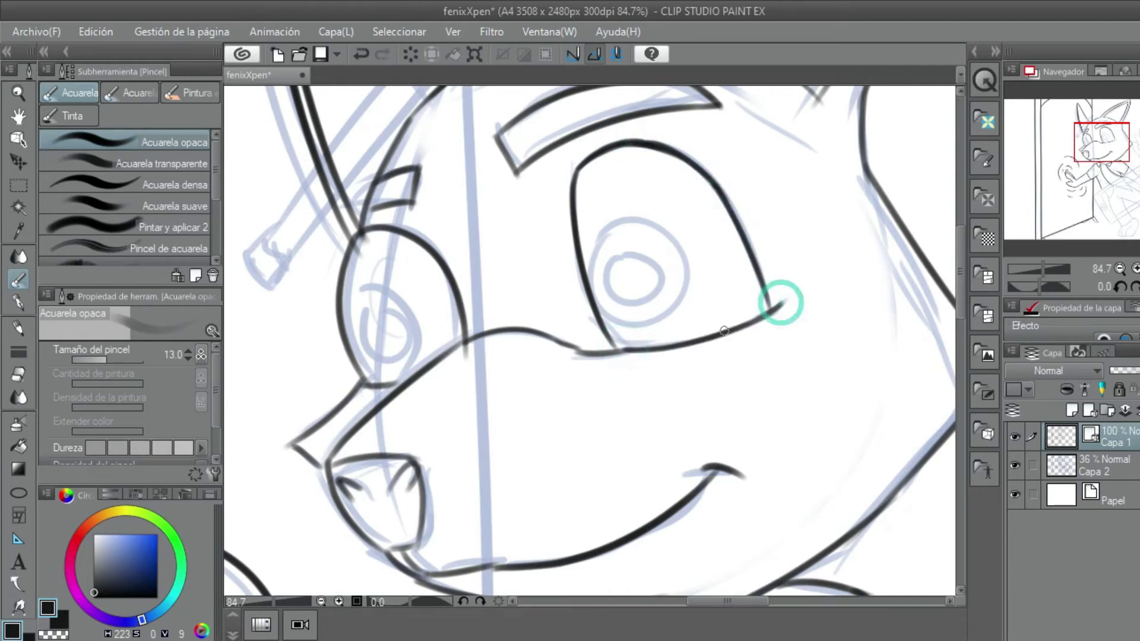
# Step: Ink the iris and pupil of the fox's smaller eye freehand
pyautogui.moveTo(368, 307); pyautogui.dragTo(410, 337)
pyautogui.hotkey('ctrl', 'z')
pyautogui.hotkey('ctrl', 'z')
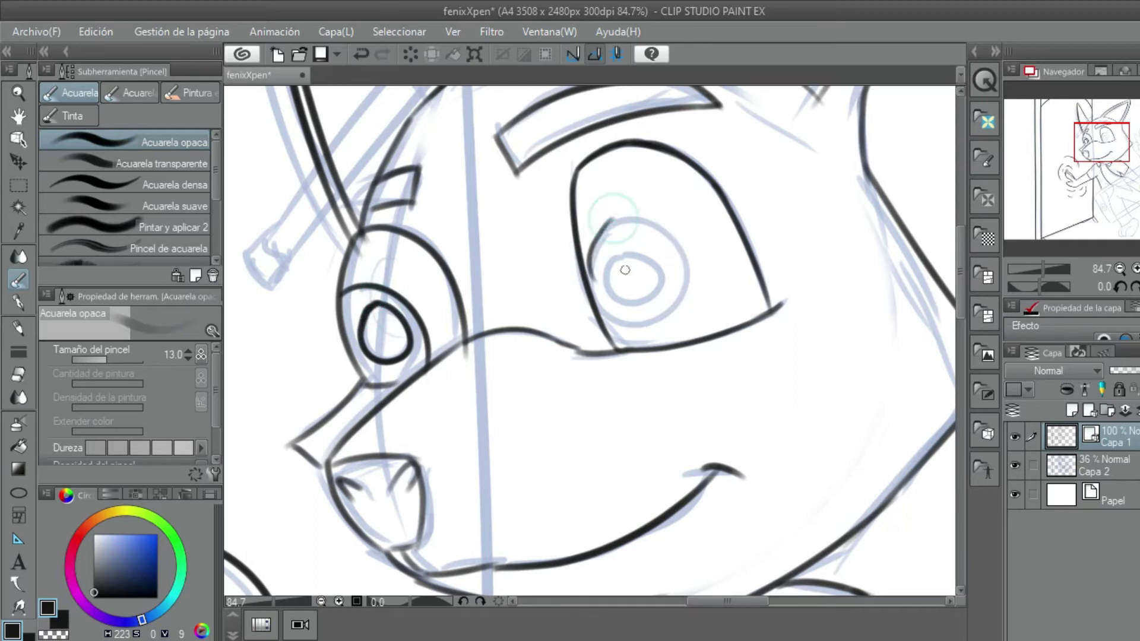
# Step: Try to ink the larger eye's iris freehand, and erase the attempt
pyautogui.moveTo(618, 222)
pyautogui.mouseDown()
pyautogui.moveTo(603, 229)
pyautogui.moveTo(683, 249)
pyautogui.moveTo(688, 264)
pyautogui.mouseUp()
pyautogui.moveTo(585, 259); pyautogui.dragTo(595, 309)
pyautogui.moveTo(689, 249); pyautogui.dragTo(665, 309)
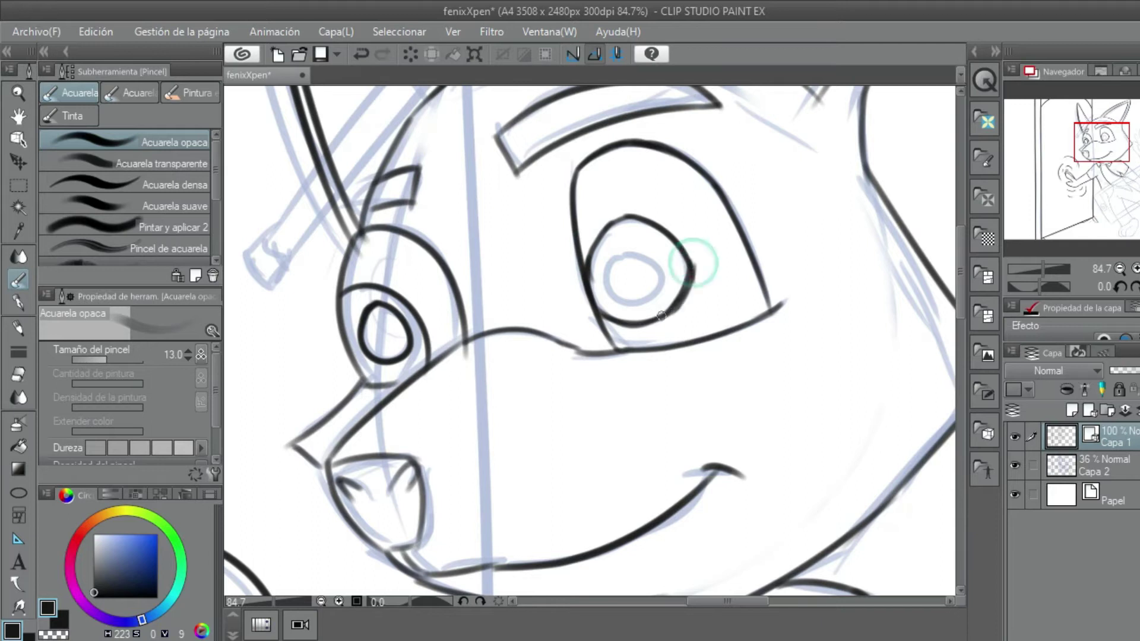
pyautogui.click(19, 373)
pyautogui.moveTo(699, 247)
pyautogui.mouseDown()
pyautogui.moveTo(691, 289)
pyautogui.moveTo(638, 326)
pyautogui.mouseUp()
pyautogui.click(19, 279)
pyautogui.hotkey('ctrl', 'z')
pyautogui.scroll(-5, 599, 233)
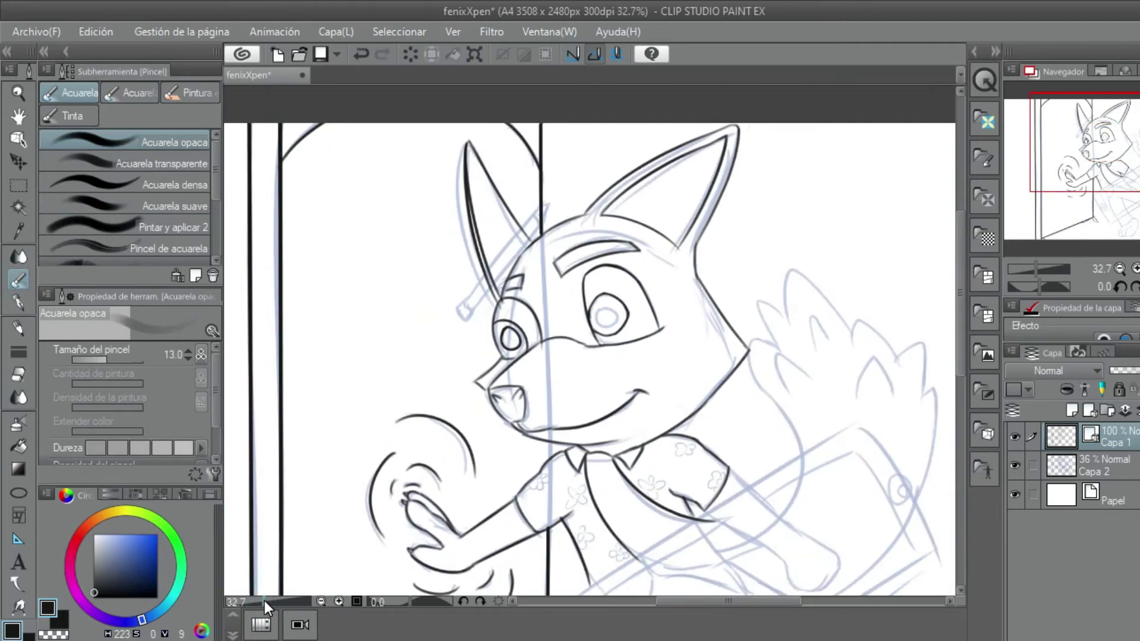
pyautogui.scroll(6, 627, 231)
pyautogui.press('e')
pyautogui.moveTo(627, 229)
pyautogui.mouseDown()
pyautogui.moveTo(703, 268)
pyautogui.moveTo(646, 321)
pyautogui.moveTo(635, 237)
pyautogui.moveTo(623, 314)
pyautogui.mouseUp()
# Step: Draw the larger eye's iris as a circle with the Ellipse tool on a new vector layer, and scale it to fit the sketch
pyautogui.click(18, 492)
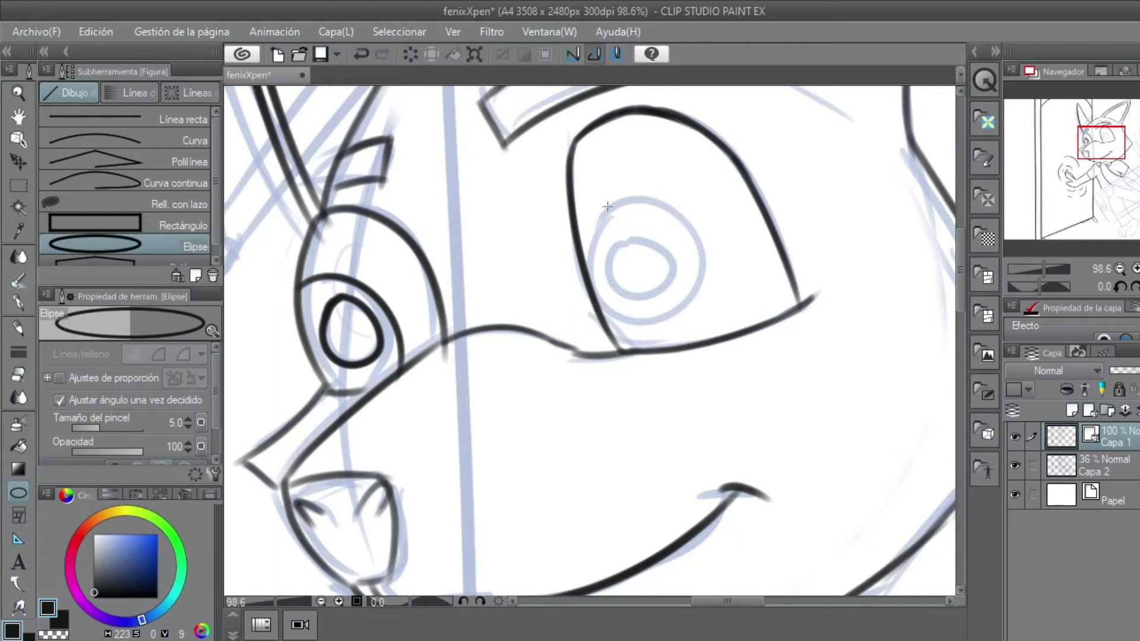
pyautogui.click(1089, 411)
pyautogui.moveTo(571, 205)
pyautogui.mouseDown()
pyautogui.moveTo(687, 301)
pyautogui.moveTo(702, 333)
pyautogui.mouseUp()
pyautogui.click(19, 161)
pyautogui.moveTo(689, 279); pyautogui.dragTo(695, 270)
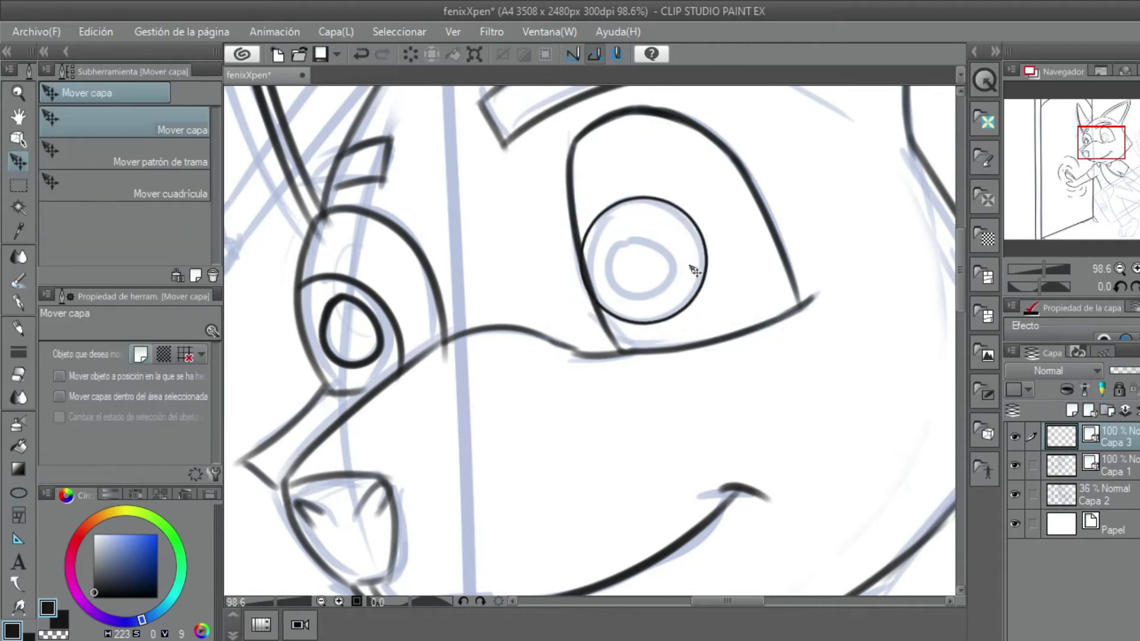
pyautogui.hotkey('ctrl', 't')
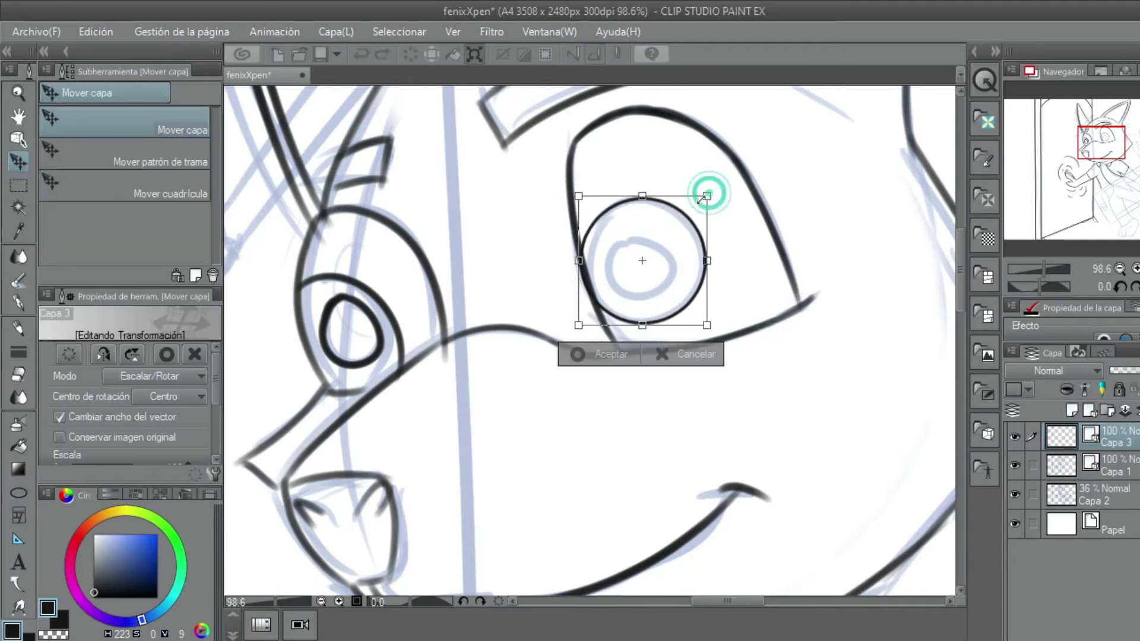
pyautogui.moveTo(707, 193); pyautogui.dragTo(702, 202)
pyautogui.click(607, 354)
# Step: Paste a copy of the iris circle, scale it down to the pupil sketch, and combine the selected line-art layers
pyautogui.hotkey('ctrl', 'c')
pyautogui.hotkey('ctrl', 'v')
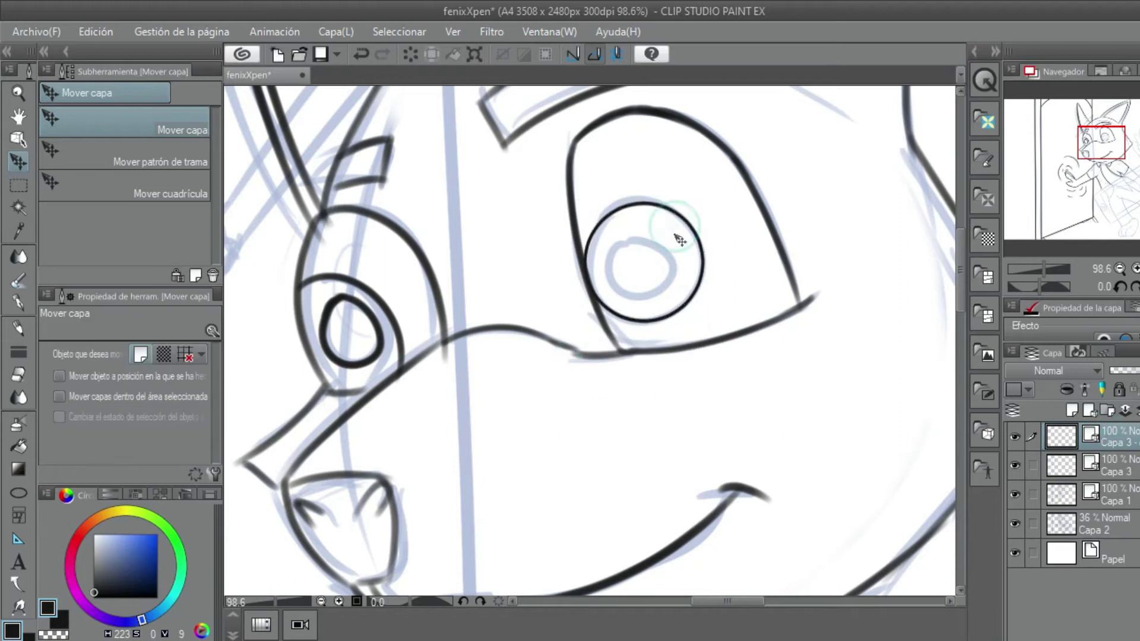
pyautogui.hotkey('ctrl', 't')
pyautogui.moveTo(706, 200); pyautogui.dragTo(677, 230)
pyautogui.click(599, 352)
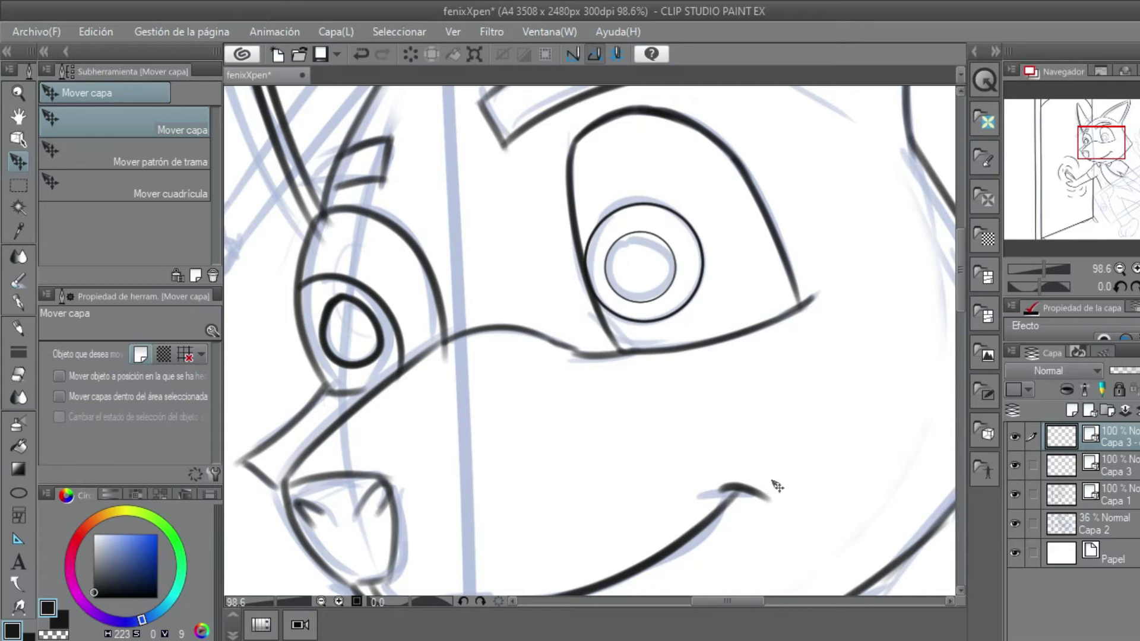
pyautogui.rightClick(1135, 456)
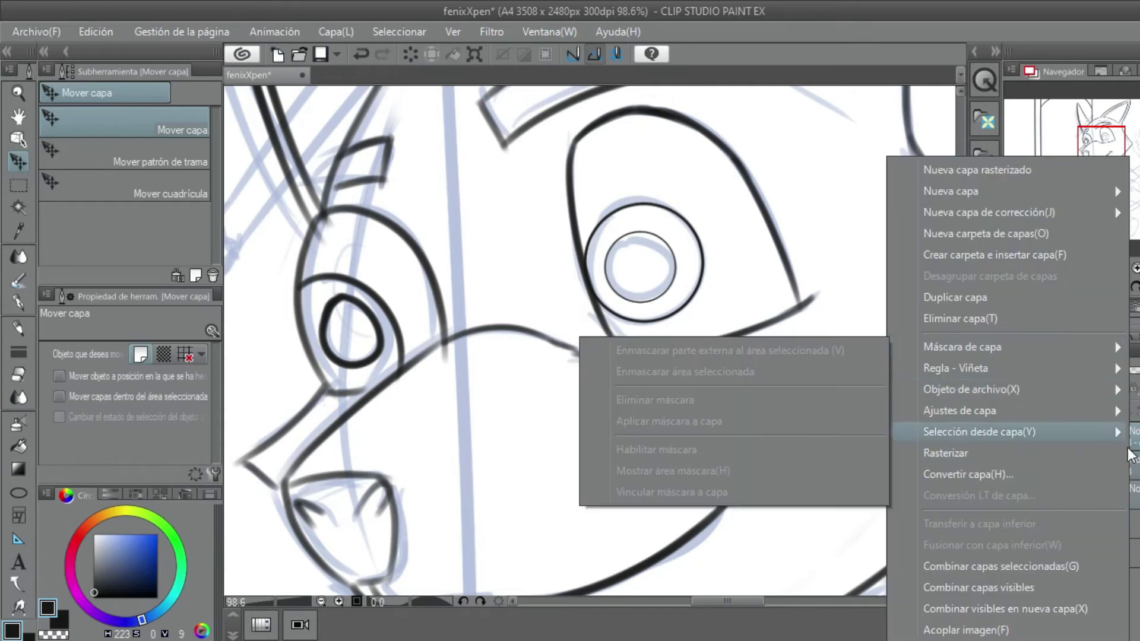
pyautogui.click(997, 565)
# Step: Erase the smaller eye's freehand iris and pupil with the Vector eraser
pyautogui.press('e')
pyautogui.moveTo(377, 347); pyautogui.dragTo(348, 340)
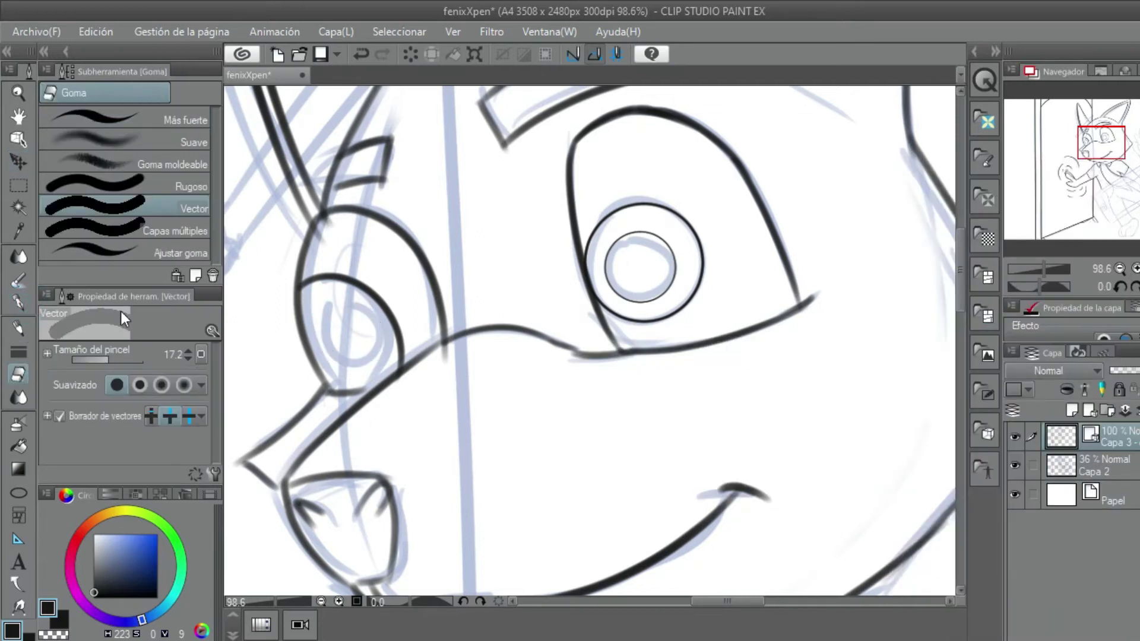
pyautogui.click(334, 280)
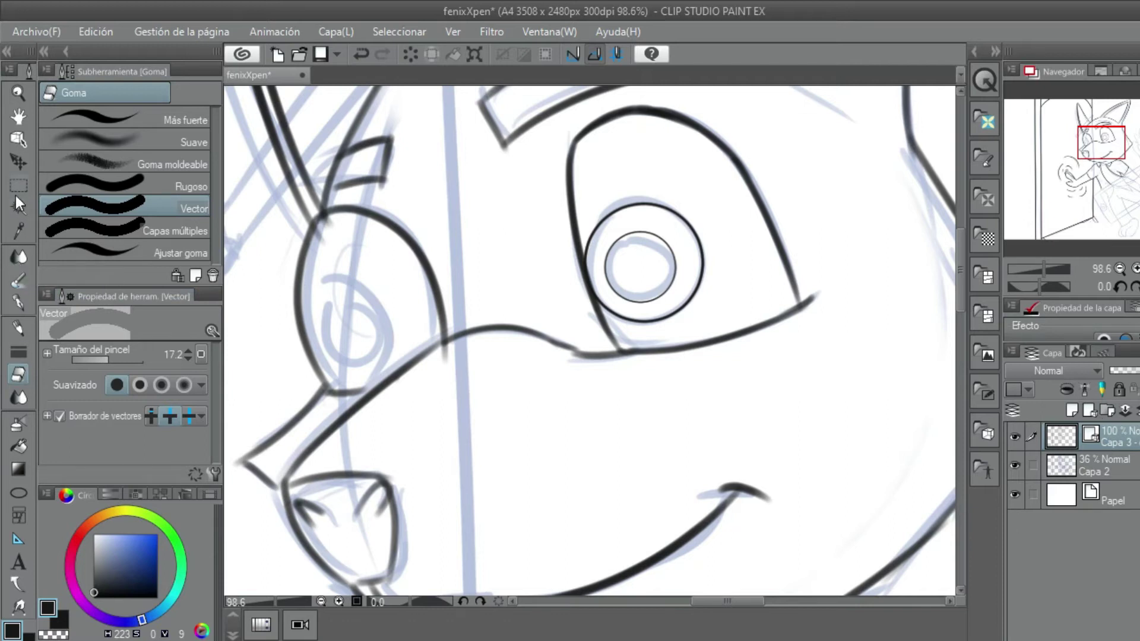
# Step: Draw the smaller eye's iris as a circle with the Ellipse tool, and erase the part outside the eye outline
pyautogui.click(18, 492)
pyautogui.moveTo(289, 271); pyautogui.dragTo(404, 412)
pyautogui.hscroll(5, 752, 422)
pyautogui.moveTo(806, 599); pyautogui.dragTo(711, 601)
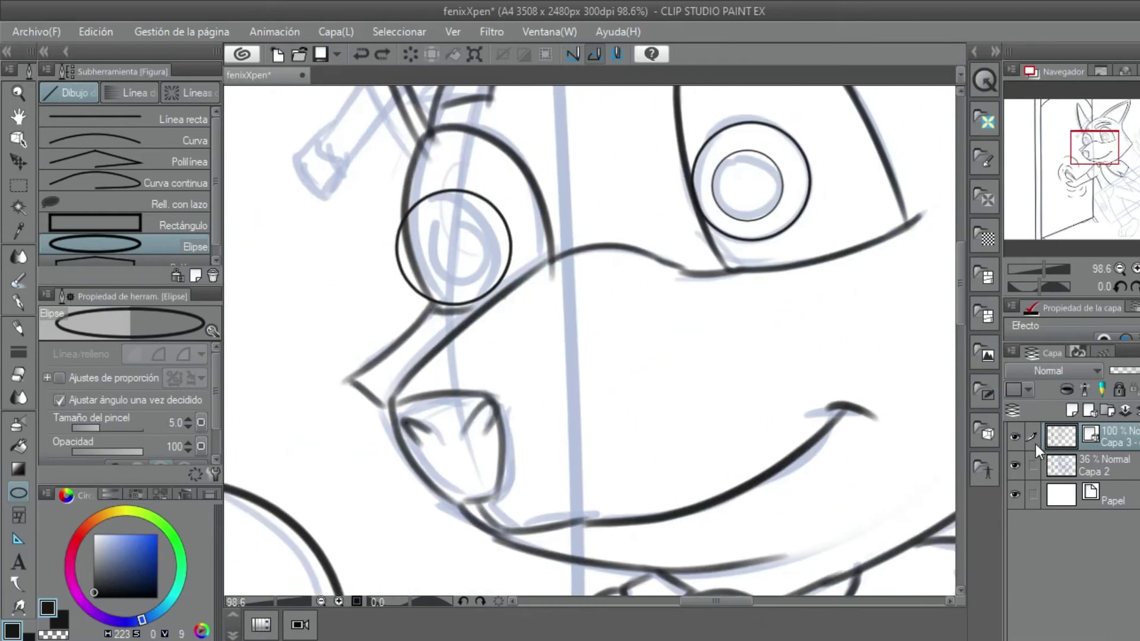
pyautogui.press('e')
pyautogui.moveTo(397, 249); pyautogui.dragTo(383, 301)
# Step: Draw the smaller eye's pupil as a circle inside the iris with the Ellipse tool on a new vector layer
pyautogui.click(1072, 410)
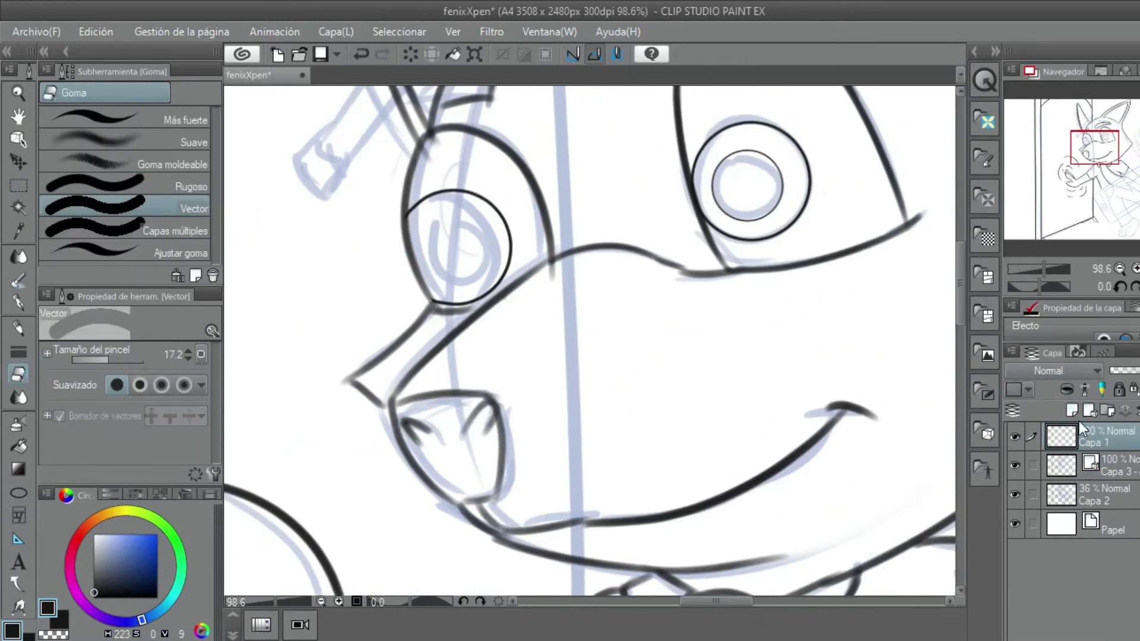
pyautogui.press('u')
pyautogui.moveTo(425, 222); pyautogui.dragTo(487, 286)
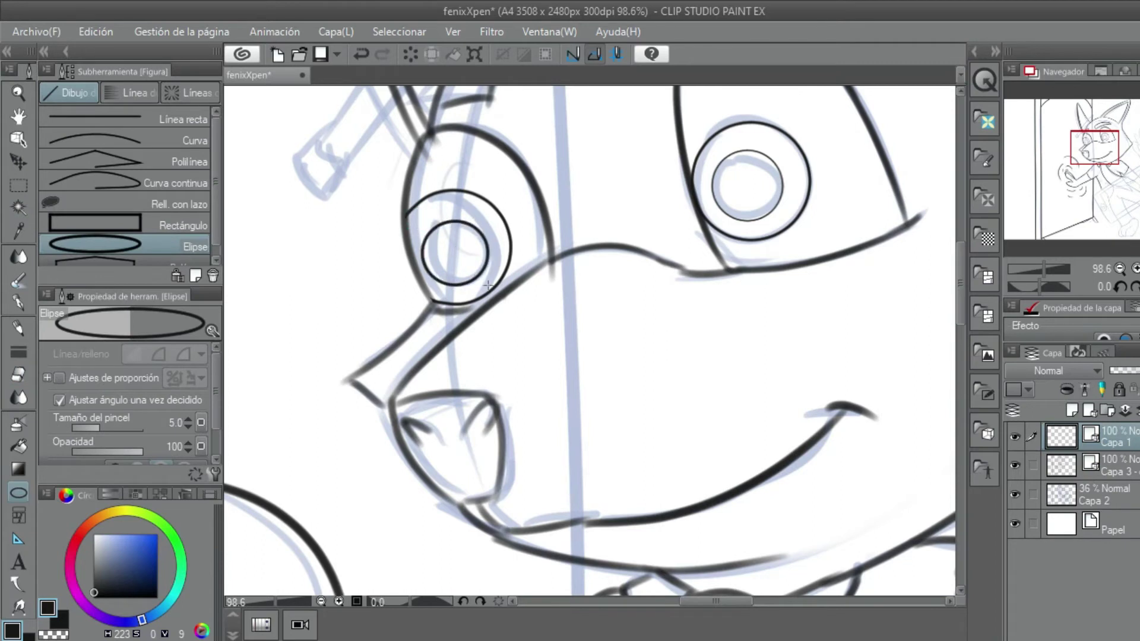
pyautogui.scroll(-3, 272, 603)
pyautogui.scroll(2, 666, 301)
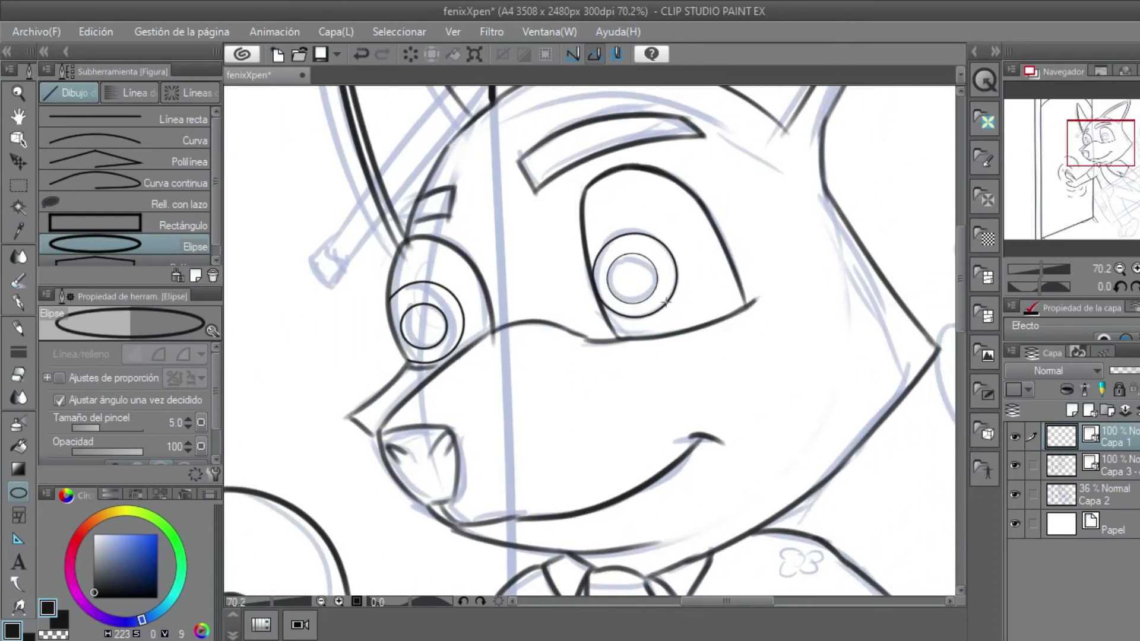
# Step: Try to thicken the larger eye's pupil circle with the line-width correction tool set to increase, raising the amount to 2.8
pyautogui.press('y')
pyautogui.click(117, 205)
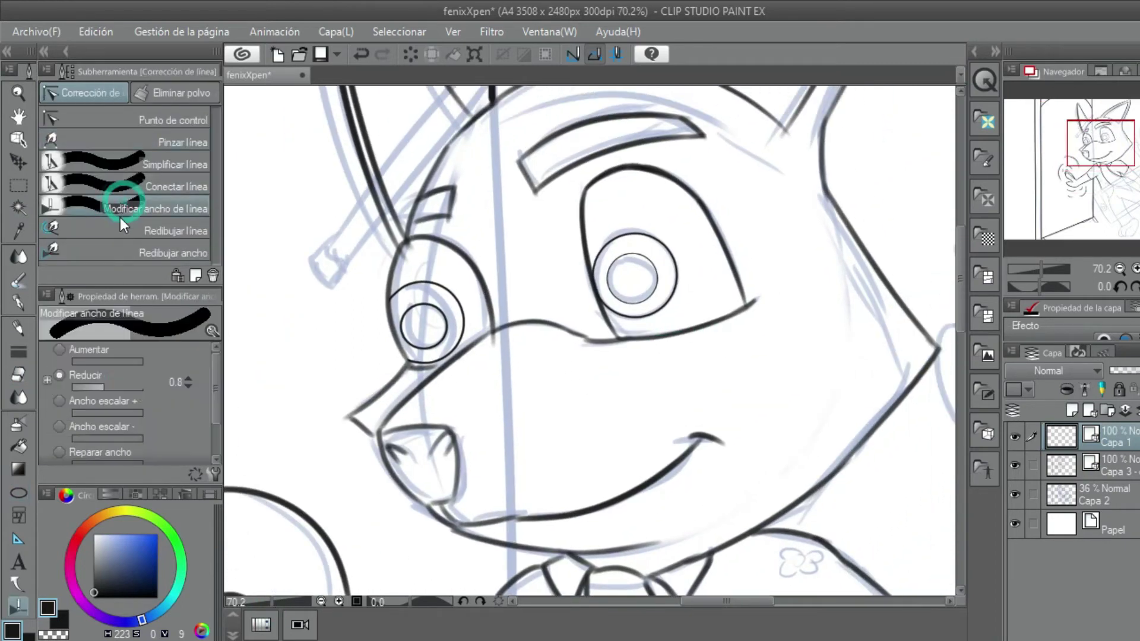
pyautogui.moveTo(629, 254); pyautogui.dragTo(650, 310)
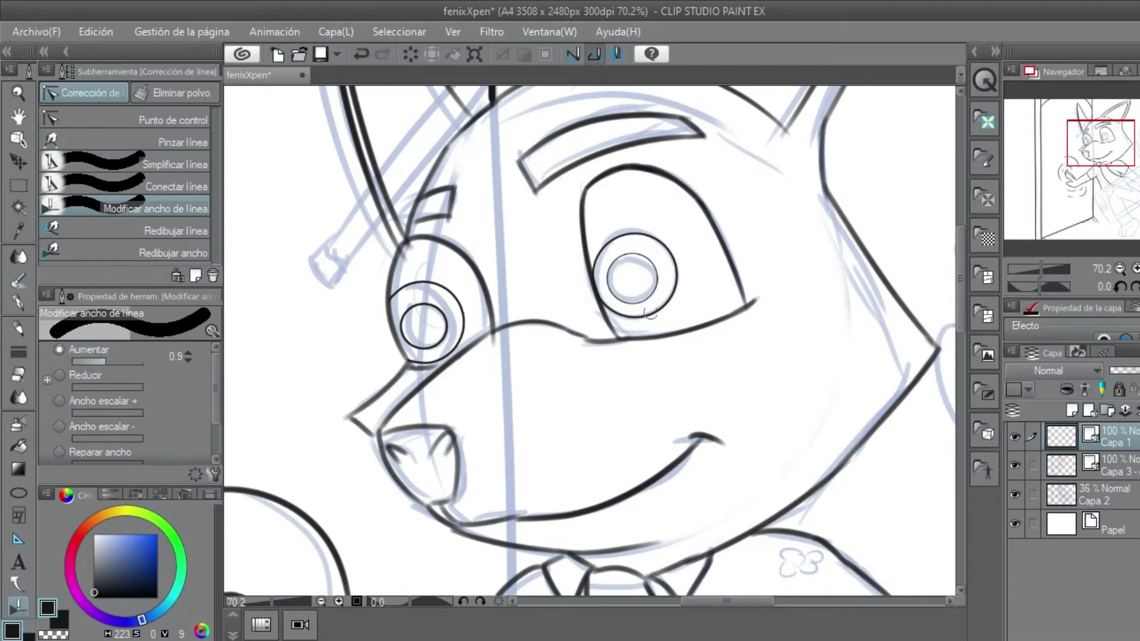
pyautogui.click(640, 254)
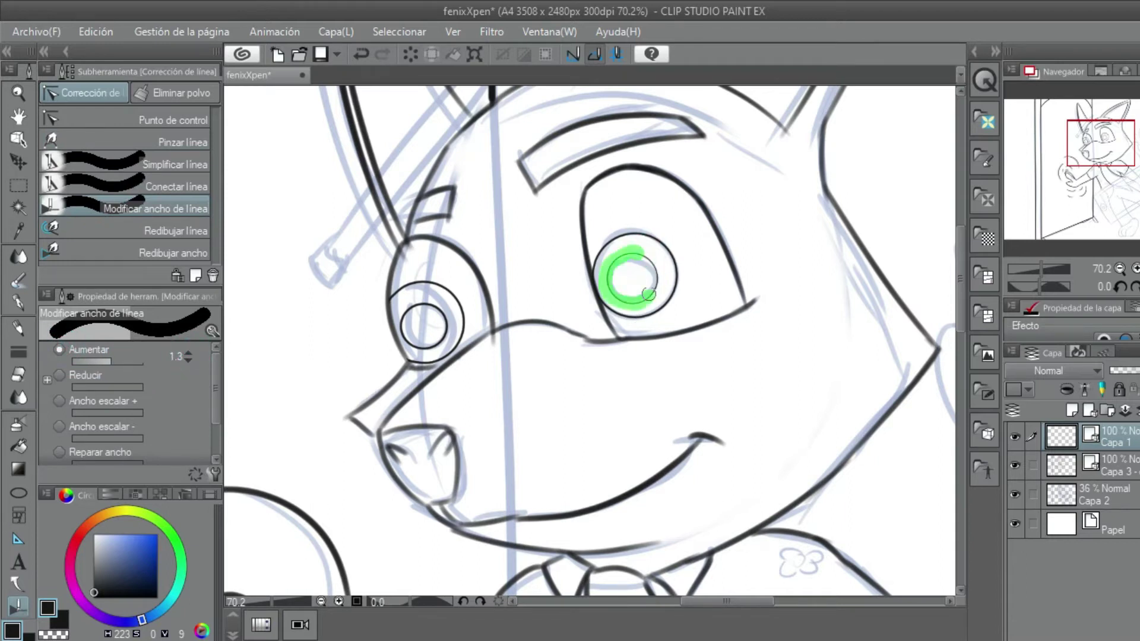
pyautogui.moveTo(190, 352); pyautogui.dragTo(193, 353)
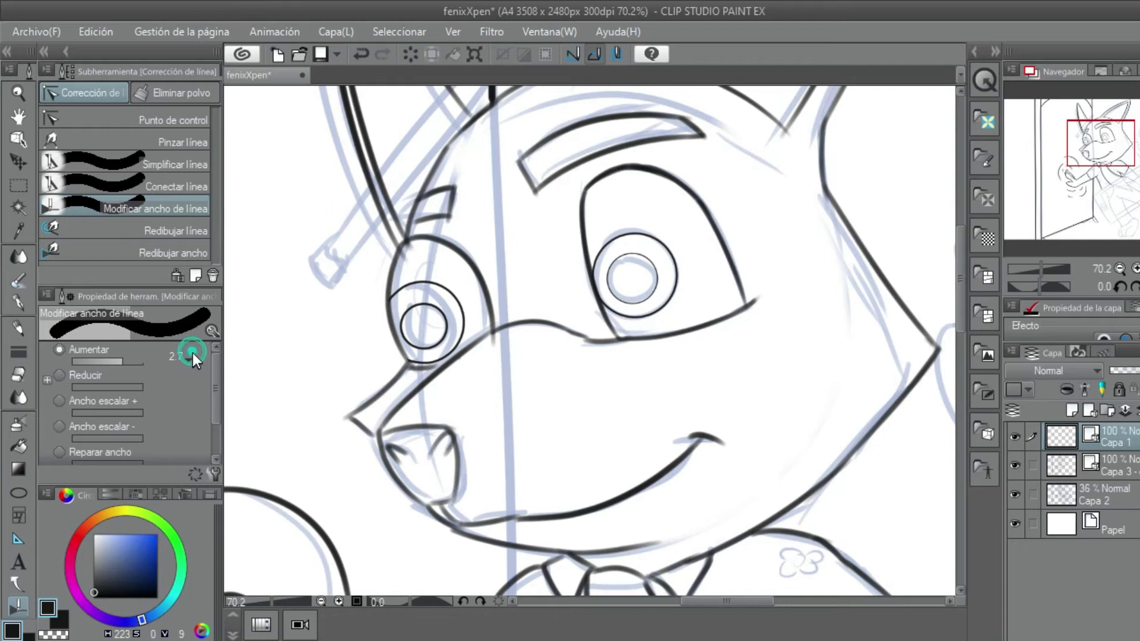
pyautogui.click(640, 271)
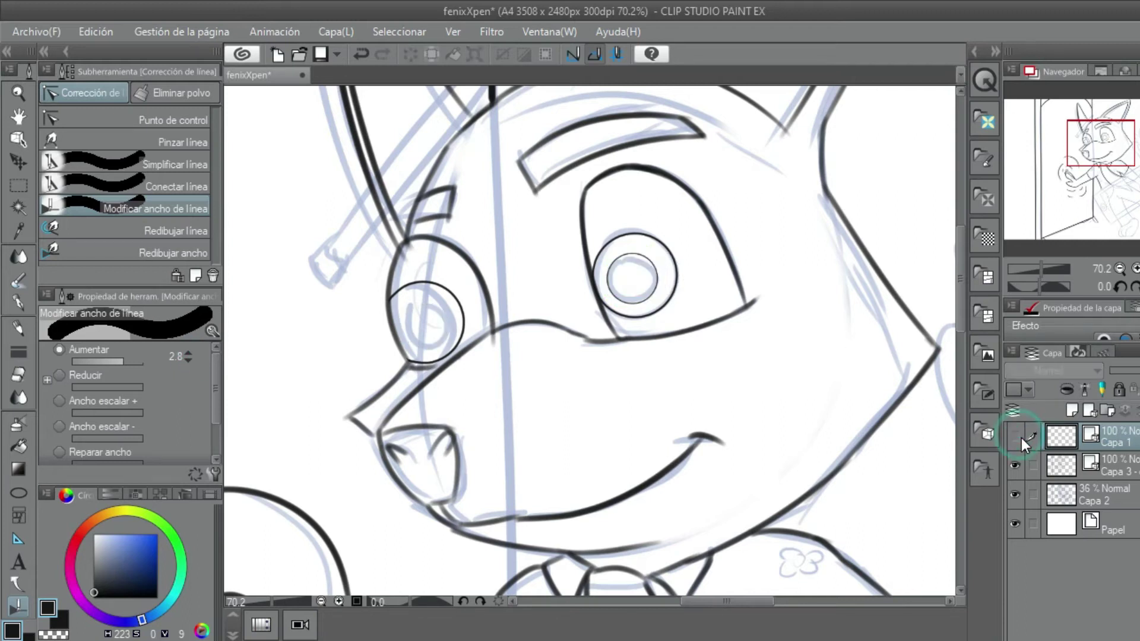
# Step: Set the line-width increase to 1.9 with the Capa 3 layer active, and combine it with the smaller eye's pupil layer
pyautogui.click(1063, 465)
pyautogui.moveTo(187, 361); pyautogui.dragTo(190, 363)
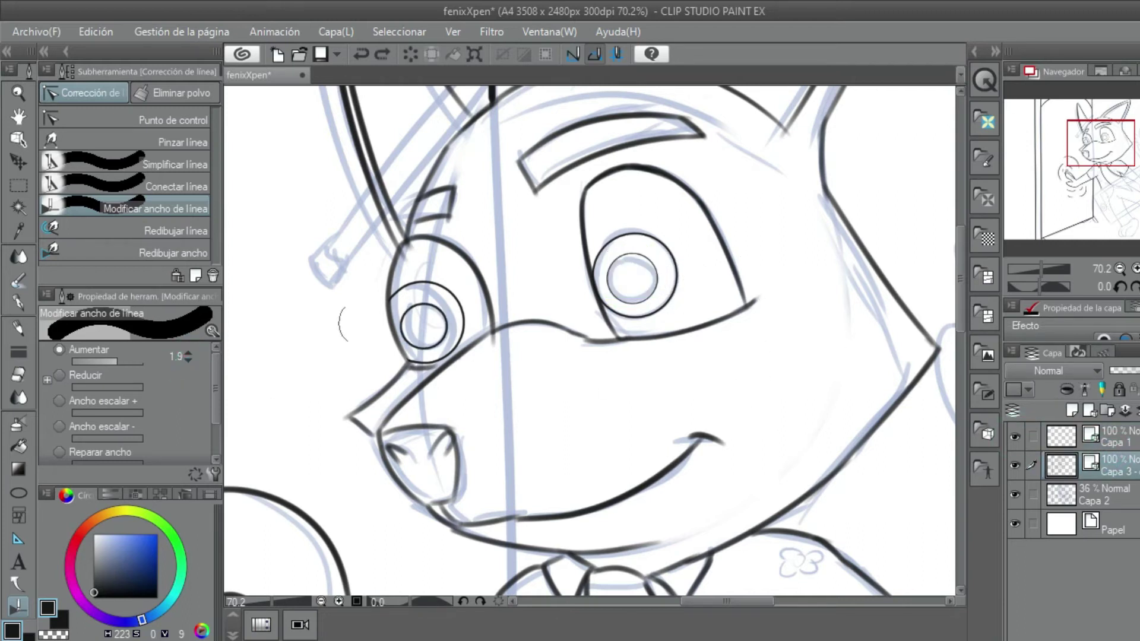
pyautogui.hotkey('ctrl', '-')
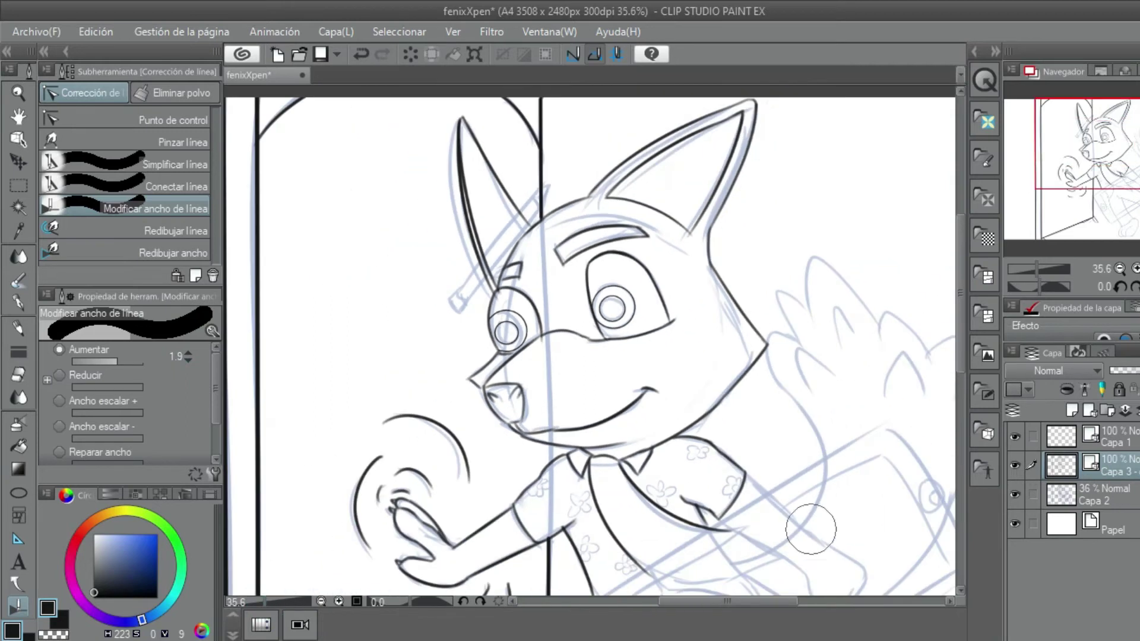
pyautogui.keyDown('ctrl'); pyautogui.click(1116, 437); pyautogui.keyUp('ctrl')
pyautogui.rightClick(1116, 442)
pyautogui.click(968, 560)
# Step: Ink the small flower on the shoulder of the shirt sleeve with the Acuarela opaca brush at size 6.6
pyautogui.scroll(-3, 704, 514)
pyautogui.click(267, 602)
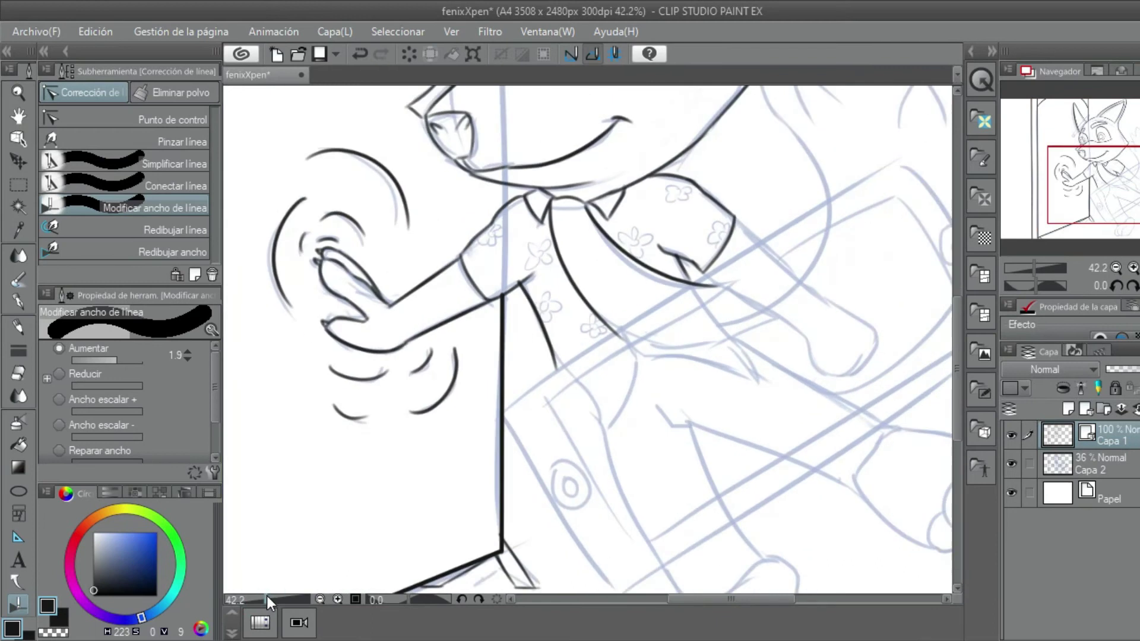
pyautogui.press('b')
pyautogui.scroll(5, 811, 171)
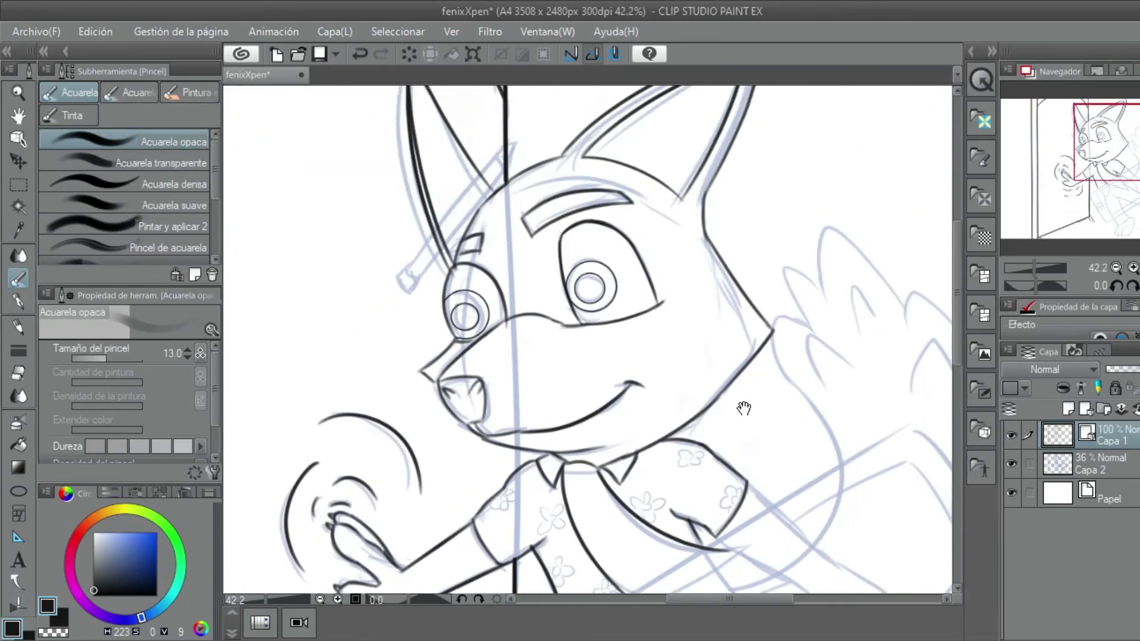
pyautogui.moveTo(811, 171); pyautogui.dragTo(912, 153)
pyautogui.moveTo(487, 198)
pyautogui.mouseDown()
pyautogui.moveTo(517, 203)
pyautogui.moveTo(499, 225)
pyautogui.moveTo(483, 207)
pyautogui.moveTo(479, 232)
pyautogui.moveTo(478, 193)
pyautogui.mouseUp()
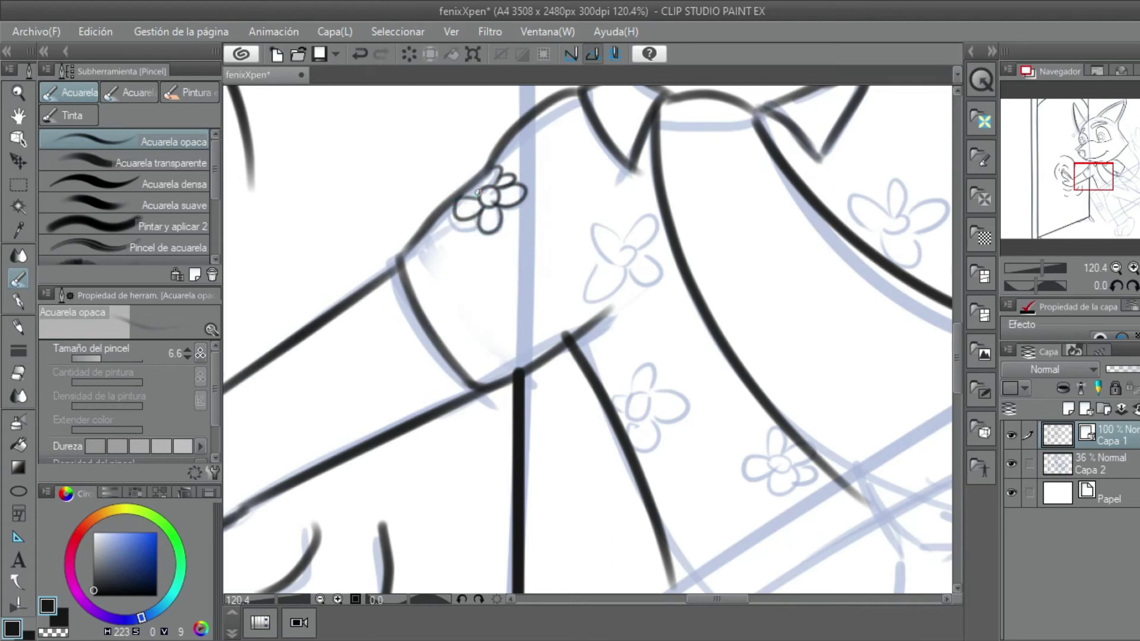
# Step: Ink the second flower on the shirt, between the sleeve and the front opening, redrawing its petals
pyautogui.moveTo(632, 250); pyautogui.dragTo(647, 242)
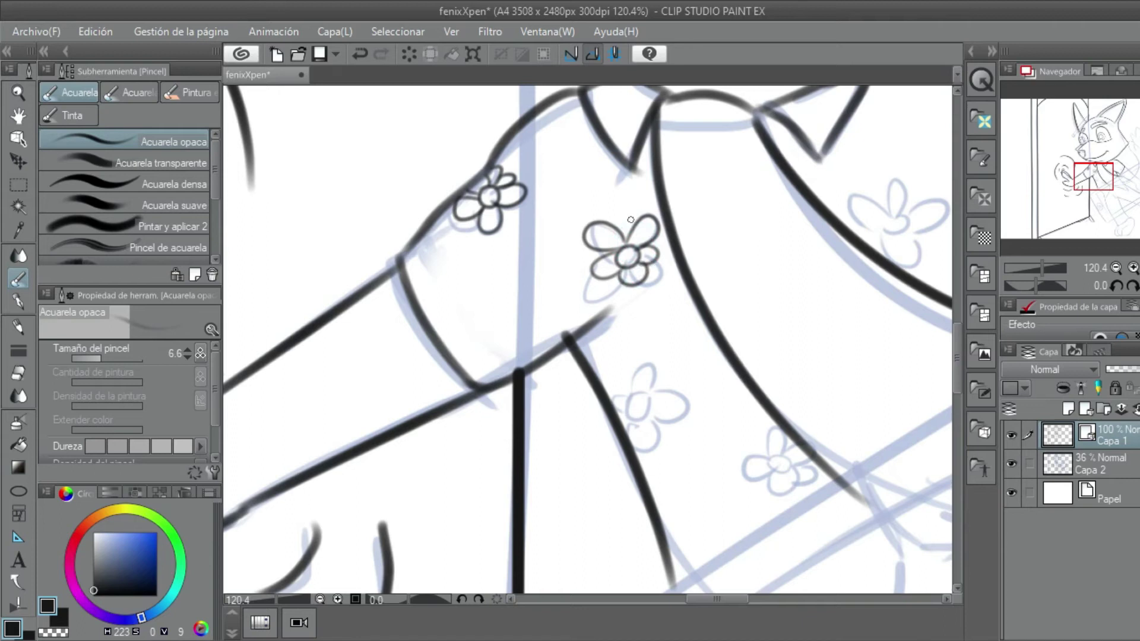
pyautogui.hotkey('ctrl', 'z')
pyautogui.moveTo(623, 246); pyautogui.dragTo(644, 269)
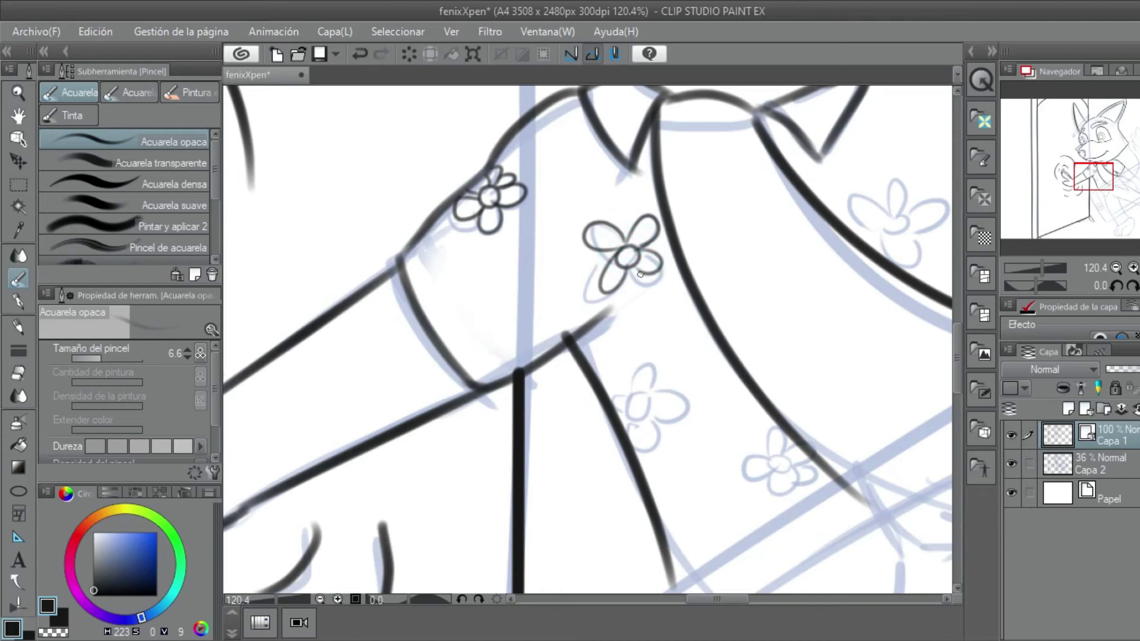
pyautogui.hotkey('ctrl', 'z')
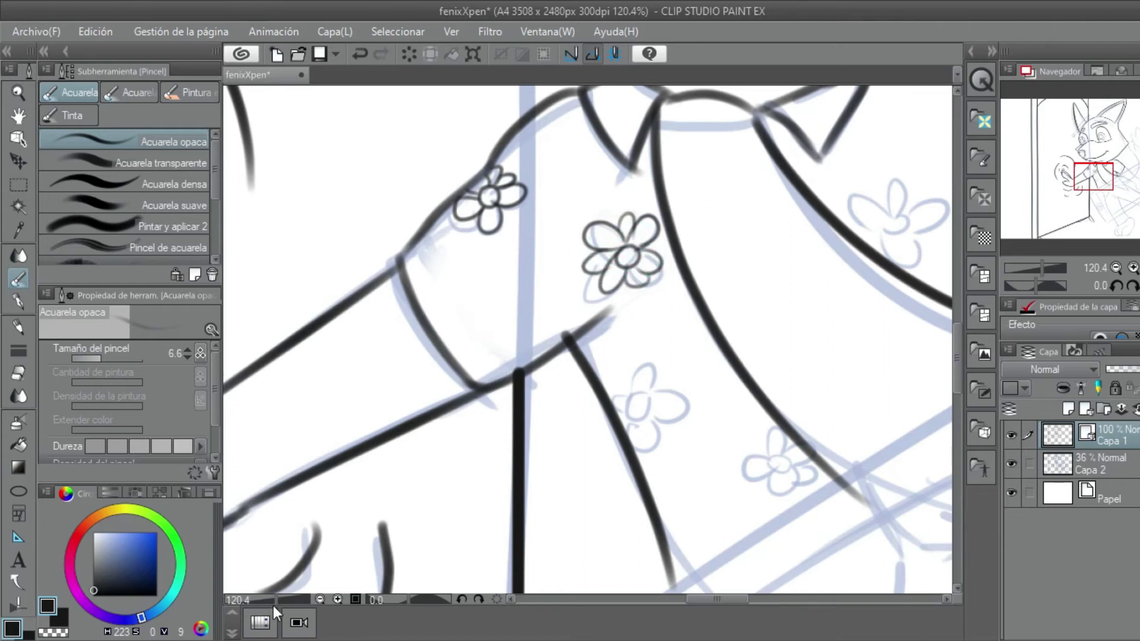
# Step: Ink the two lower flowers on the shirt front, on either side of the opening's edge line
pyautogui.scroll(-2, 687, 306)
pyautogui.moveTo(483, 332)
pyautogui.mouseDown()
pyautogui.moveTo(486, 371)
pyautogui.moveTo(424, 225)
pyautogui.mouseUp()
pyautogui.hotkey('ctrl', 'z')
pyautogui.moveTo(537, 230)
pyautogui.mouseDown()
pyautogui.moveTo(558, 243)
pyautogui.moveTo(269, 598)
pyautogui.moveTo(377, 509)
pyautogui.mouseUp()
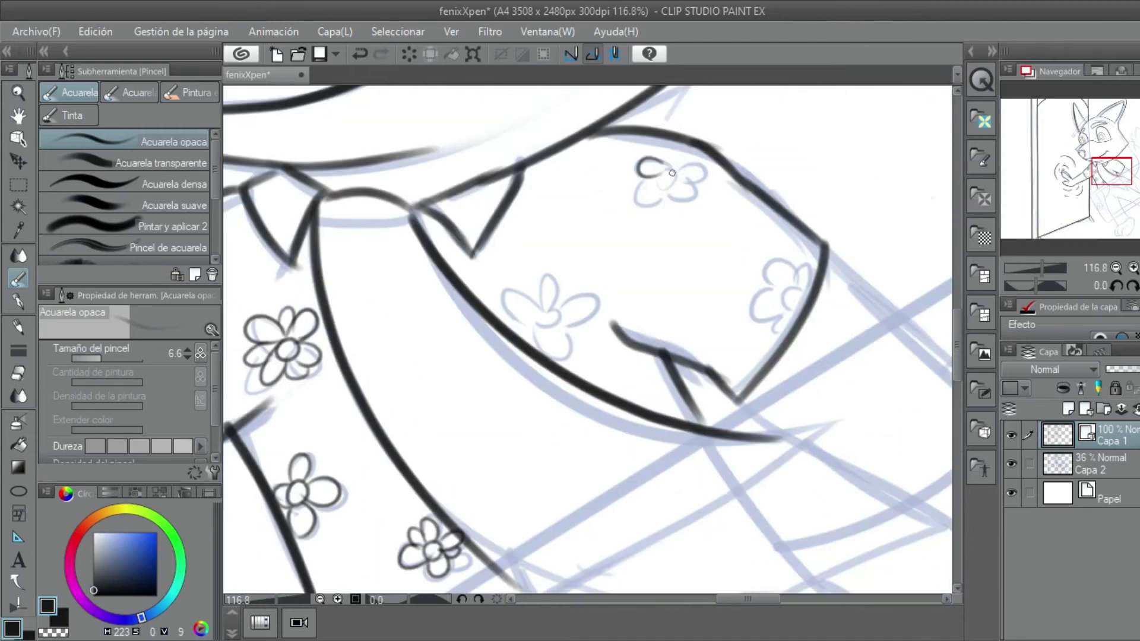
# Step: Ink the remaining flowers on the other half of the shirt and its sleeve, and save the drawing
pyautogui.moveTo(653, 177)
pyautogui.mouseDown()
pyautogui.moveTo(668, 196)
pyautogui.moveTo(688, 77)
pyautogui.mouseUp()
pyautogui.moveTo(566, 157)
pyautogui.mouseDown()
pyautogui.moveTo(587, 241)
pyautogui.moveTo(452, 247)
pyautogui.mouseUp()
pyautogui.moveTo(677, 157)
pyautogui.mouseDown()
pyautogui.moveTo(649, 215)
pyautogui.moveTo(675, 176)
pyautogui.moveTo(699, 186)
pyautogui.mouseUp()
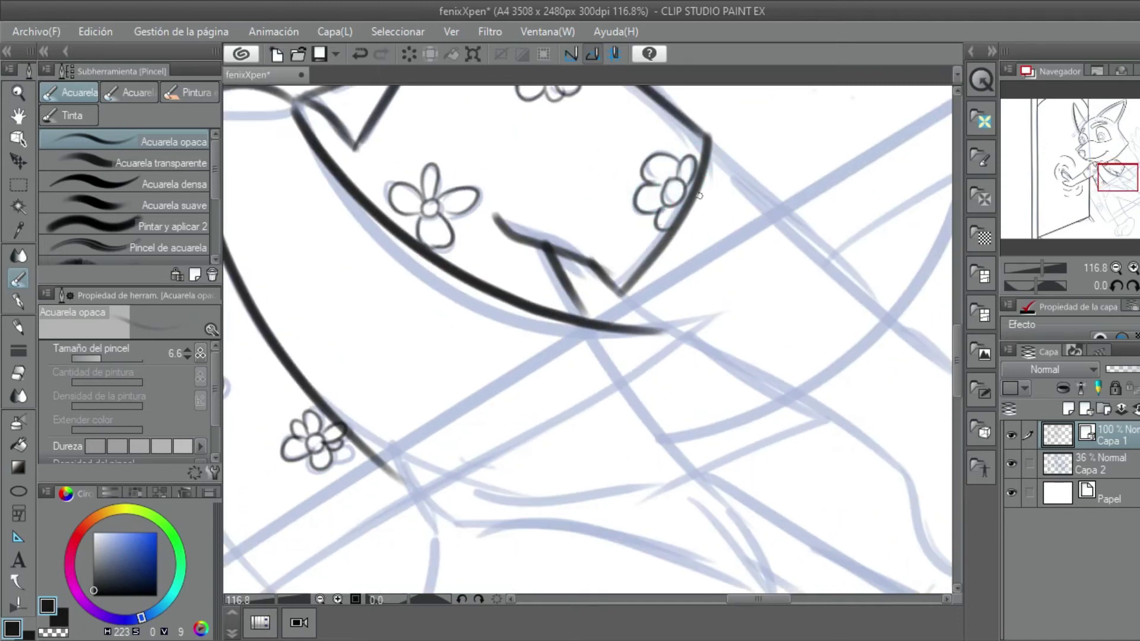
pyautogui.moveTo(276, 600)
pyautogui.mouseDown()
pyautogui.moveTo(258, 600)
pyautogui.moveTo(272, 599)
pyautogui.mouseUp()
pyautogui.hotkey('ctrl', 's')
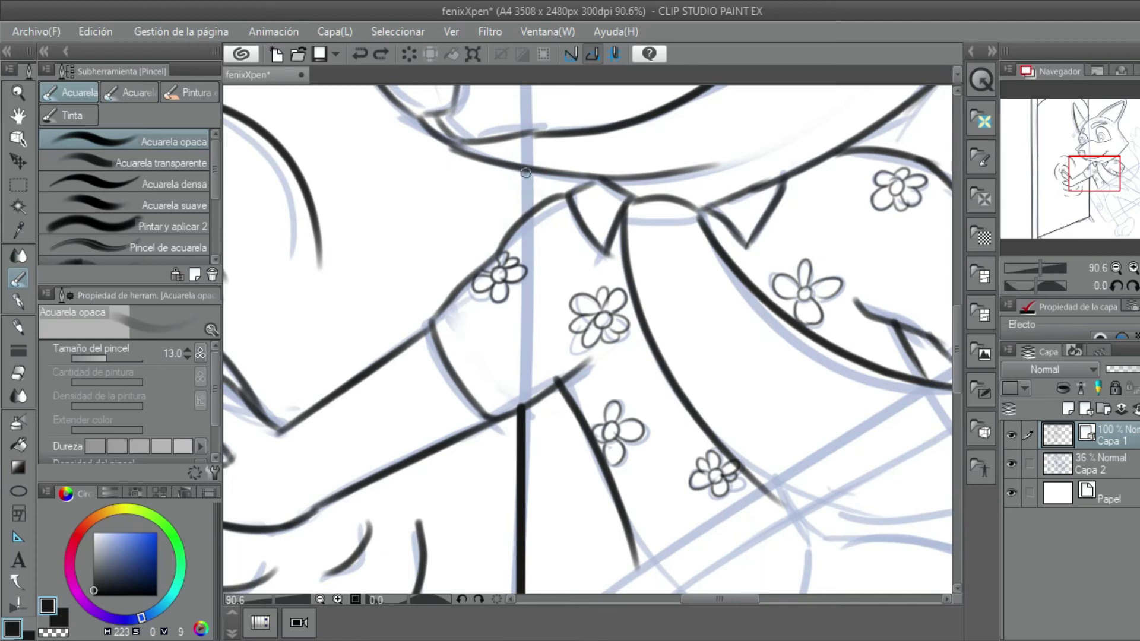
# Step: Draw a rectangle on a new vector layer and rotate and scale it to match the sketched tablet's outer outline
pyautogui.press('y')
pyautogui.moveTo(272, 599); pyautogui.dragTo(262, 603)
pyautogui.hotkey('ctrl', 'shift', 'n')
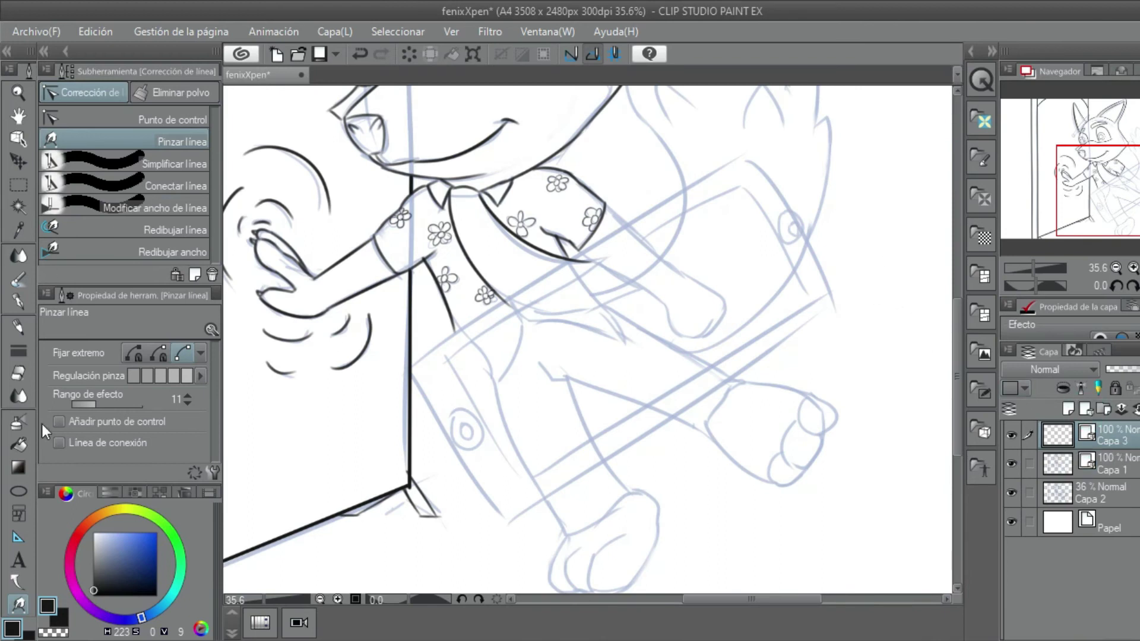
pyautogui.press('u')
pyautogui.click(127, 225)
pyautogui.moveTo(409, 370)
pyautogui.mouseDown()
pyautogui.moveTo(671, 205)
pyautogui.moveTo(825, 175)
pyautogui.mouseUp()
pyautogui.hotkey('ctrl', 't')
pyautogui.moveTo(867, 279)
pyautogui.mouseDown()
pyautogui.moveTo(902, 304)
pyautogui.moveTo(891, 324)
pyautogui.mouseUp()
pyautogui.moveTo(653, 368); pyautogui.dragTo(635, 365)
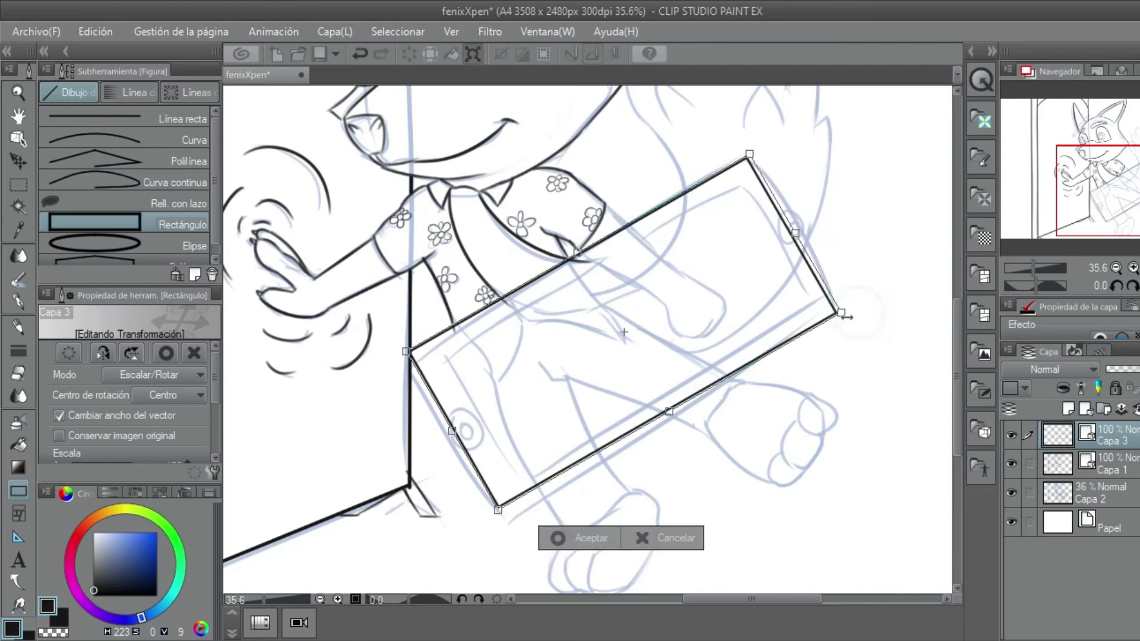
pyautogui.press('Return')
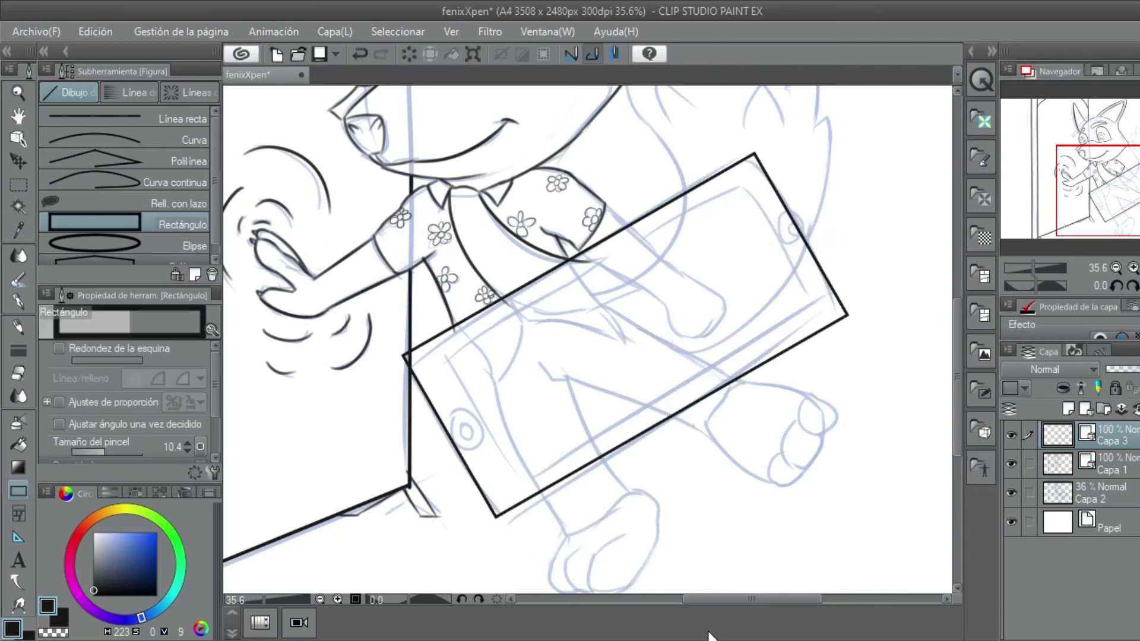
# Step: Duplicate the tablet rectangle and scale the copy down inside it to form the screen edge
pyautogui.hotkey('ctrl', 'c')
pyautogui.hotkey('ctrl', 'v')
pyautogui.hotkey('ctrl', 't')
pyautogui.moveTo(653, 333); pyautogui.dragTo(721, 315)
pyautogui.moveTo(823, 334); pyautogui.dragTo(820, 334)
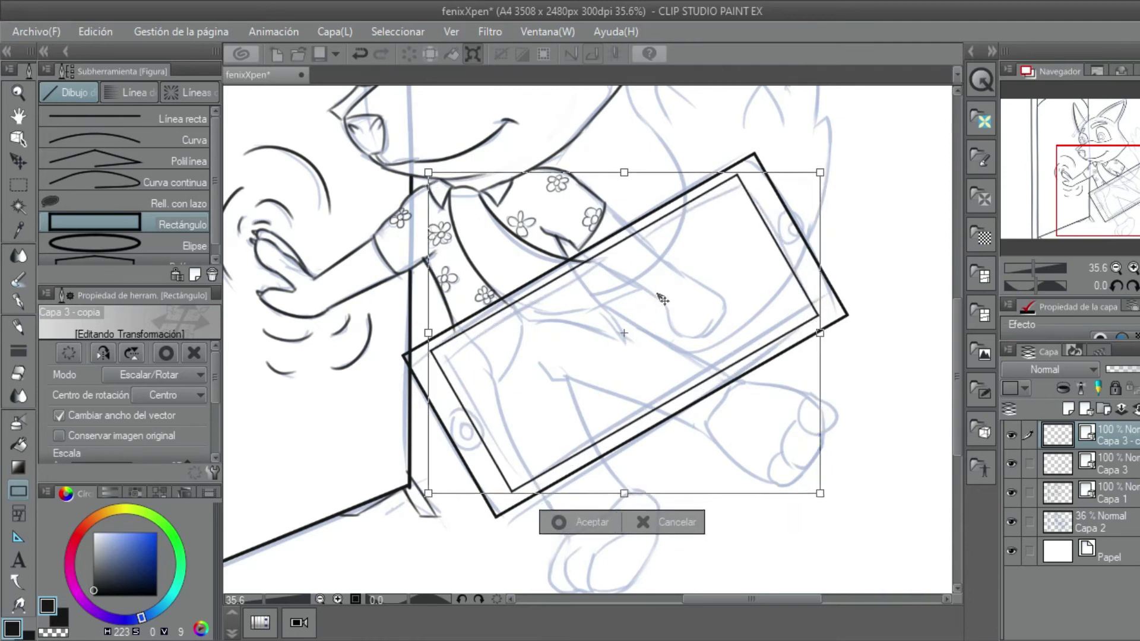
pyautogui.click(1108, 451)
pyautogui.press('Return')
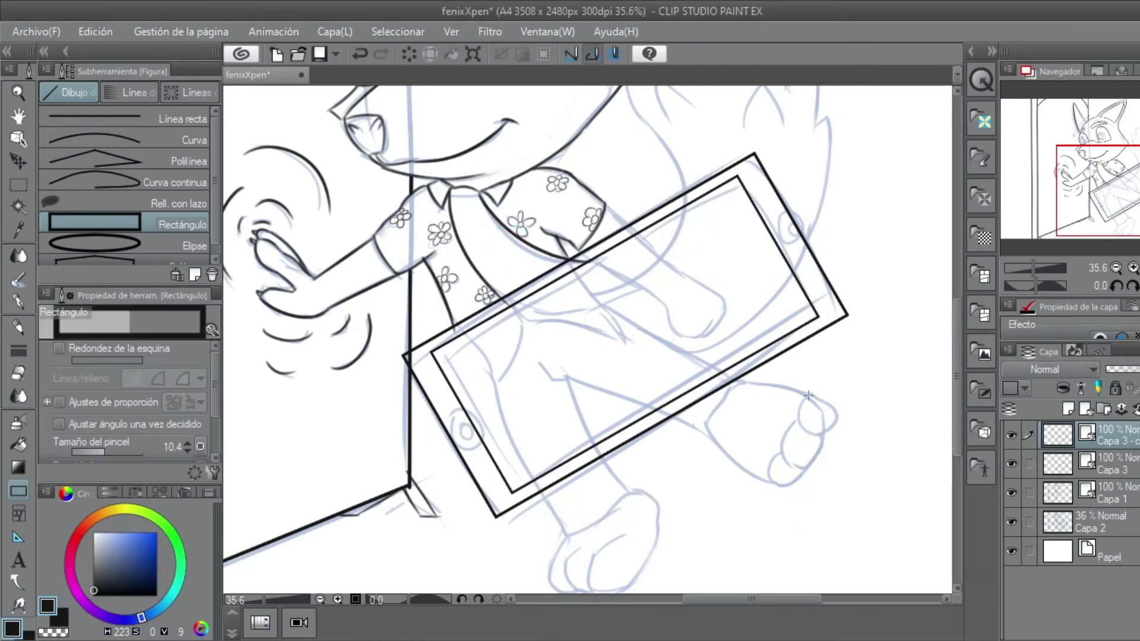
# Step: Merge the two tablet rectangle layers and trim the shirt line overlapping the tablet on Capa 1 with the Vector eraser
pyautogui.rightClick(1072, 469)
pyautogui.click(944, 313)
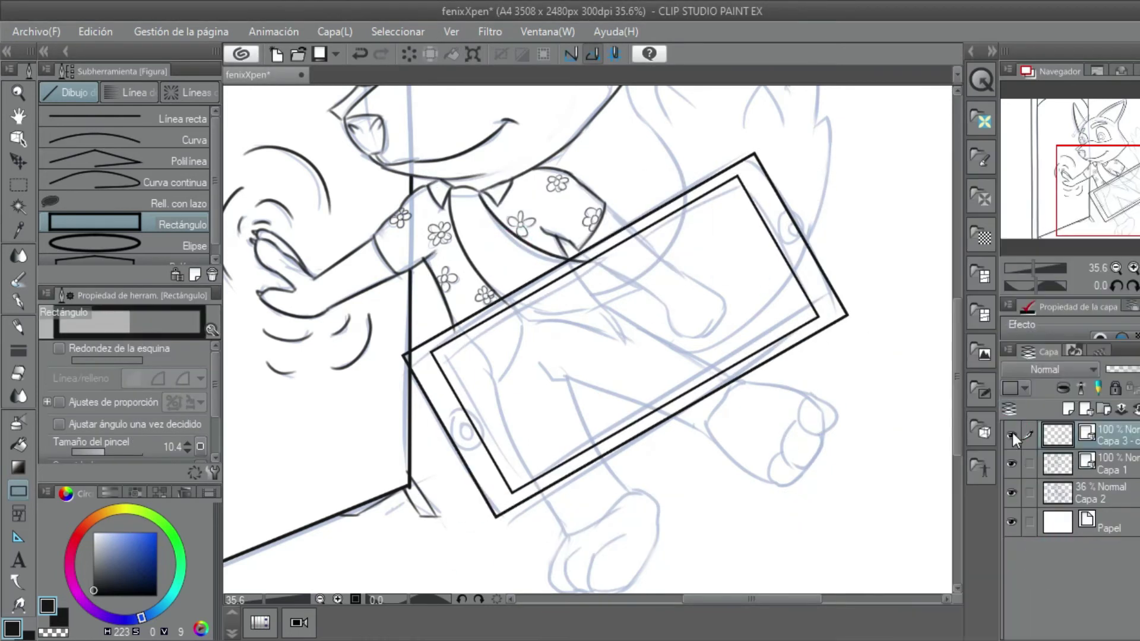
pyautogui.click(19, 373)
pyautogui.hotkey('alt', '[')
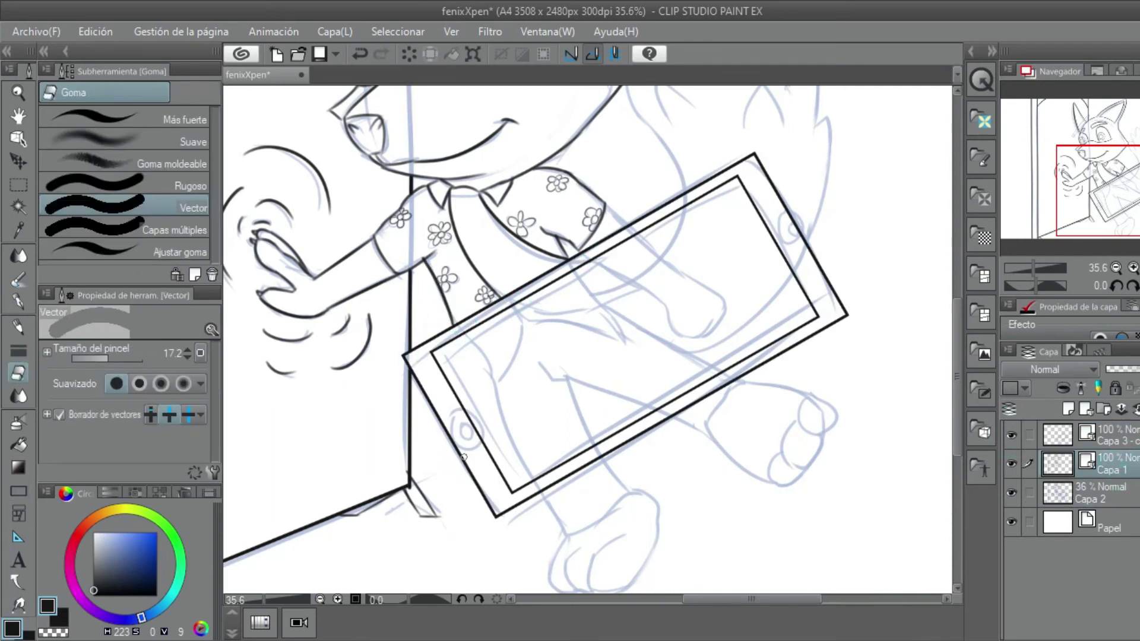
pyautogui.hotkey('alt', ']')
# Step: Draw two concentric circles on a new layer as the round button on the tablet's border nearest the door
pyautogui.scroll(6, 464, 457)
pyautogui.press('u')
pyautogui.moveTo(383, 340)
pyautogui.mouseDown()
pyautogui.moveTo(415, 380)
pyautogui.moveTo(404, 362)
pyautogui.mouseUp()
pyautogui.press('Escape')
pyautogui.click(1067, 408)
pyautogui.moveTo(350, 318)
pyautogui.mouseDown()
pyautogui.moveTo(430, 398)
pyautogui.moveTo(450, 374)
pyautogui.mouseUp()
pyautogui.press('k')
pyautogui.hotkey('ctrl', 't')
pyautogui.moveTo(423, 297); pyautogui.dragTo(412, 313)
pyautogui.press('Return')
pyautogui.moveTo(279, 598); pyautogui.dragTo(270, 596)
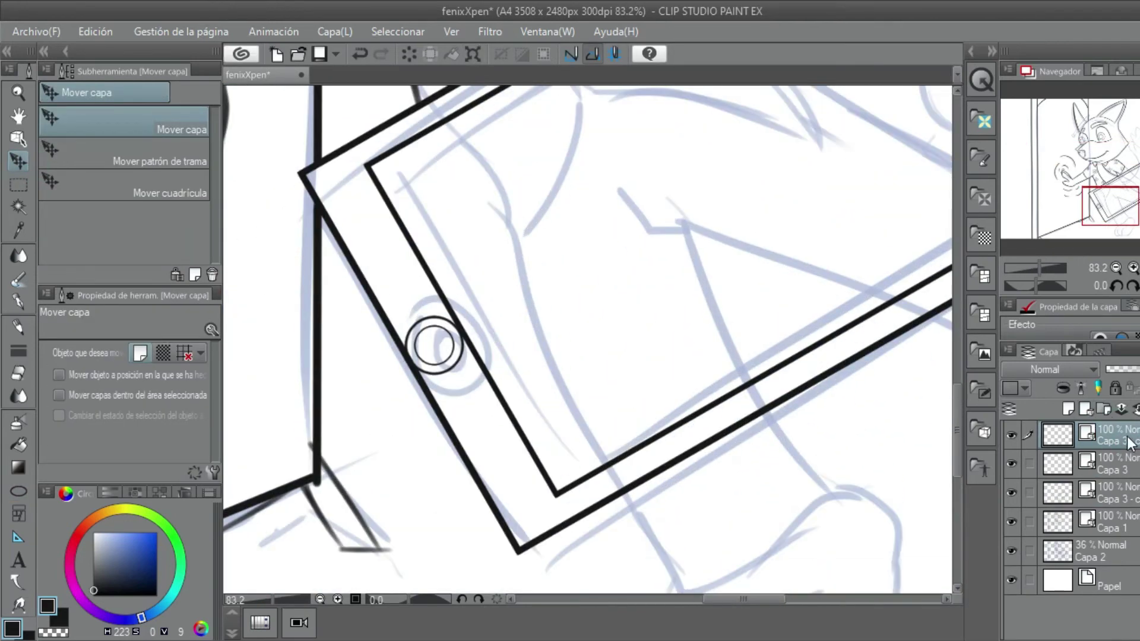
# Step: Draw a narrow rectangle with a thinner outline next to the round button as the base for the tablet's keys
pyautogui.click(19, 490)
pyautogui.moveTo(327, 188); pyautogui.dragTo(360, 368)
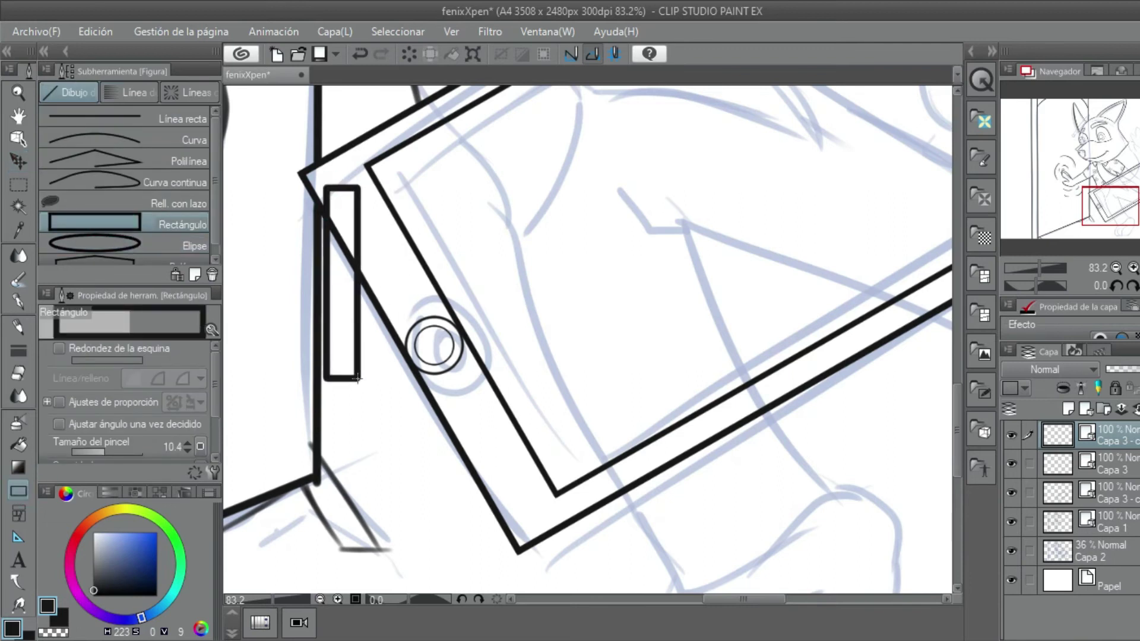
pyautogui.hotkey('ctrl', 'z')
pyautogui.click(99, 452)
pyautogui.moveTo(99, 454); pyautogui.dragTo(95, 453)
pyautogui.moveTo(336, 190)
pyautogui.mouseDown()
pyautogui.moveTo(382, 377)
pyautogui.moveTo(373, 383)
pyautogui.mouseUp()
pyautogui.hotkey('ctrl', 't')
pyautogui.press('Escape')
# Step: Lasso the narrow rectangle and rotate it to fit inside the tablet's border above the round button
pyautogui.press('m')
pyautogui.moveTo(350, 160); pyautogui.dragTo(347, 156)
pyautogui.hotkey('ctrl', 't')
pyautogui.moveTo(368, 419)
pyautogui.mouseDown()
pyautogui.moveTo(419, 386)
pyautogui.moveTo(448, 337)
pyautogui.moveTo(338, 107)
pyautogui.moveTo(438, 331)
pyautogui.mouseUp()
pyautogui.click(333, 397)
pyautogui.hotkey('ctrl', 'd')
pyautogui.hotkey('ctrl', 't')
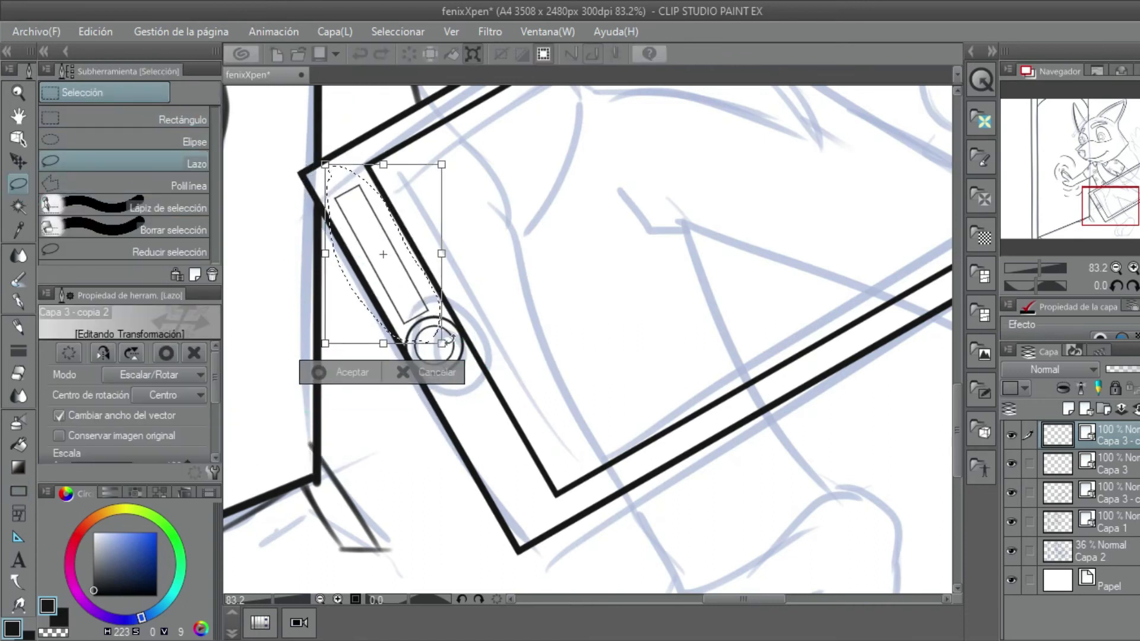
pyautogui.press('Return')
pyautogui.hotkey('ctrl', 'd')
# Step: Undo back to the lasso selection and refine the narrow rectangle's rotation to run parallel to the tablet's border
pyautogui.hotkey('ctrl', '+')
pyautogui.hotkey('ctrl', 'z')
pyautogui.hotkey('ctrl', 'z')
pyautogui.hotkey('ctrl', 'z')
pyautogui.hotkey('ctrl', 'z')
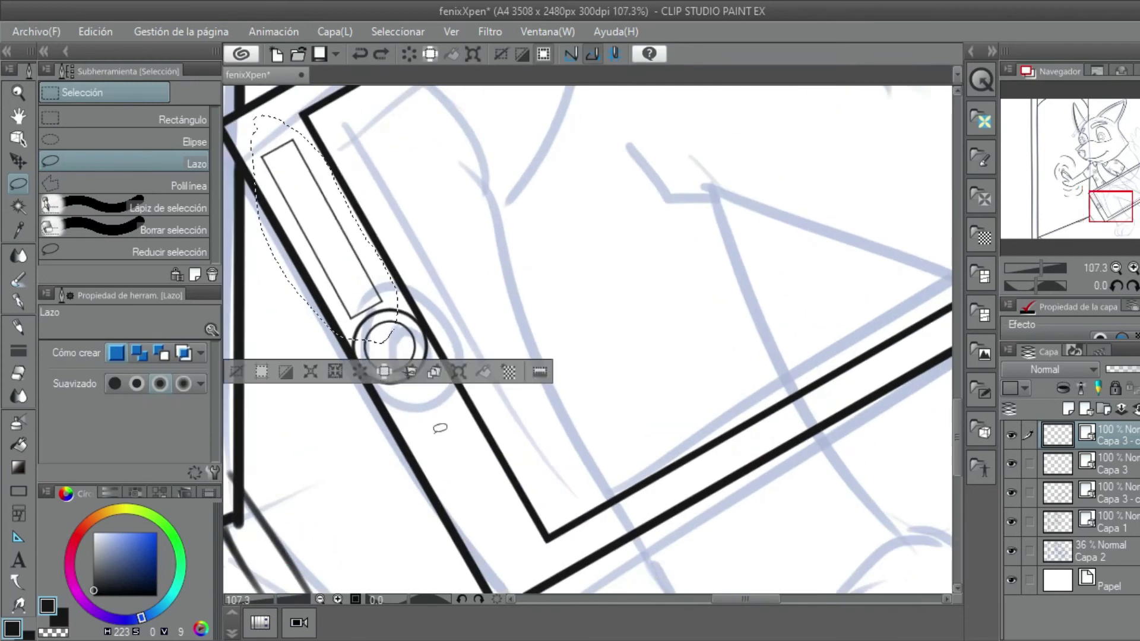
pyautogui.hotkey('ctrl', 't')
pyautogui.moveTo(350, 419)
pyautogui.mouseDown()
pyautogui.moveTo(428, 356)
pyautogui.moveTo(317, 139)
pyautogui.moveTo(368, 169)
pyautogui.mouseUp()
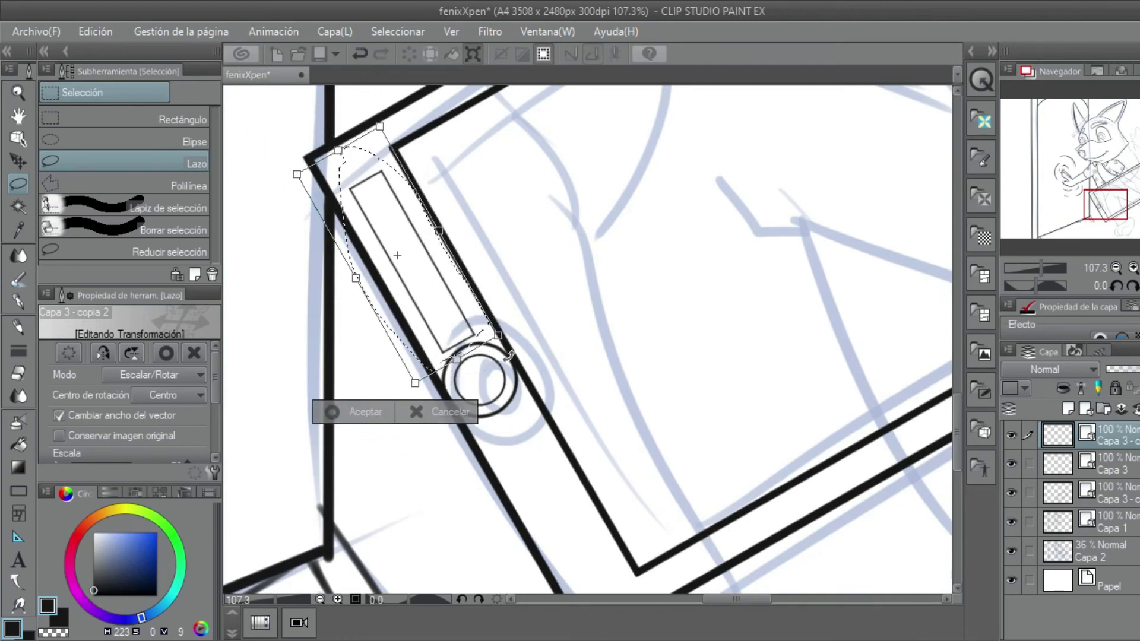
pyautogui.click(342, 415)
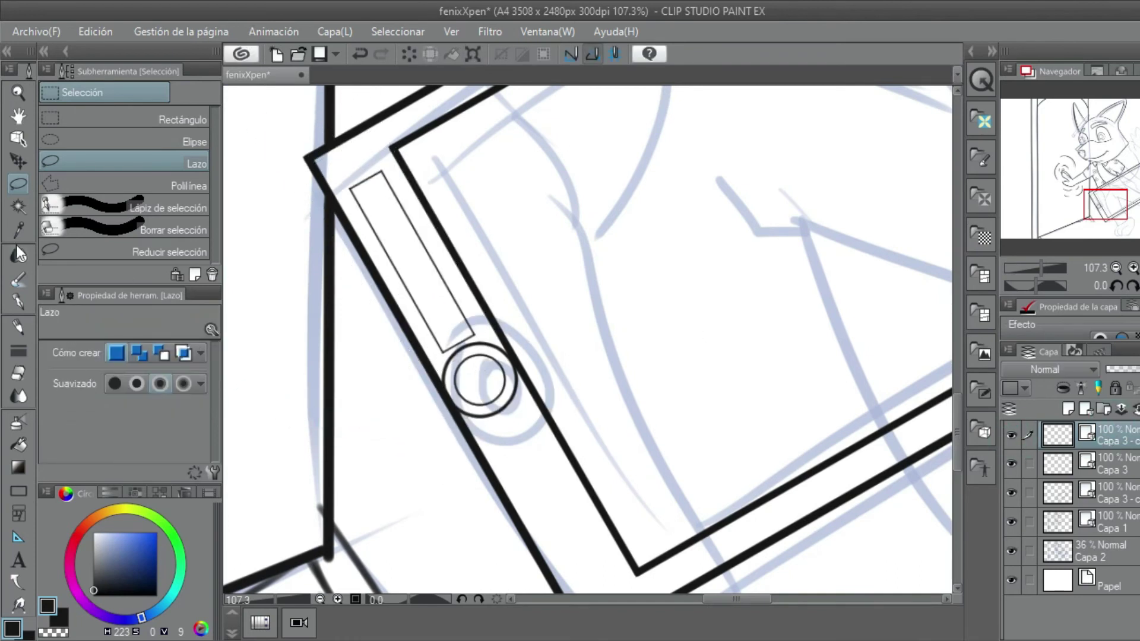
# Step: Divide the narrow rectangle with short cross lines using the G pen at size 3.9
pyautogui.click(18, 279)
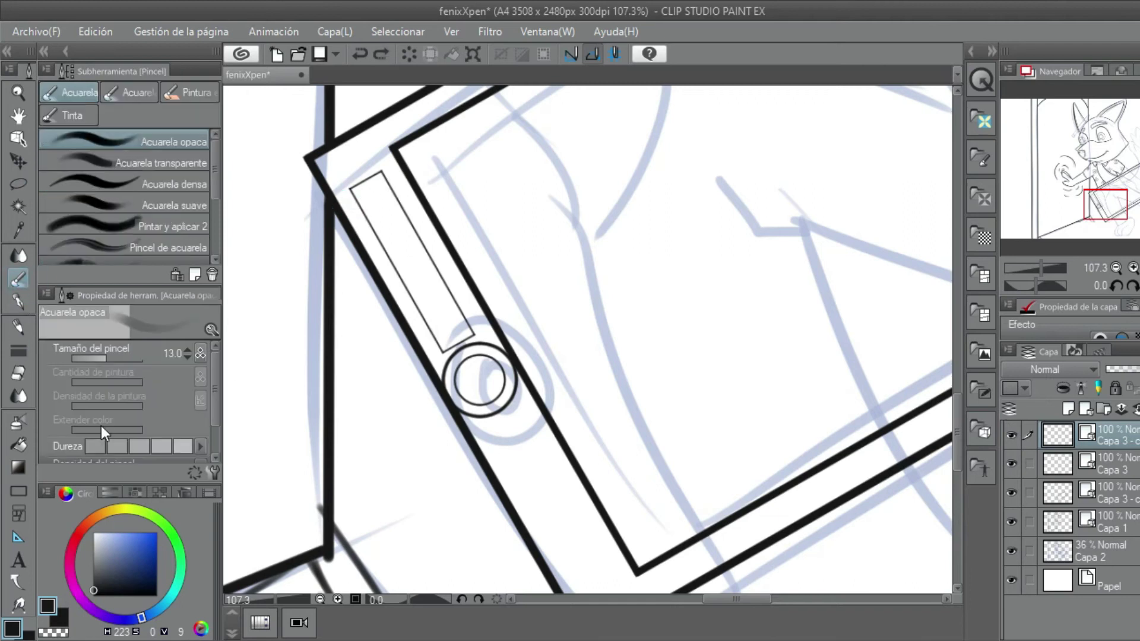
pyautogui.click(188, 358)
pyautogui.press('p')
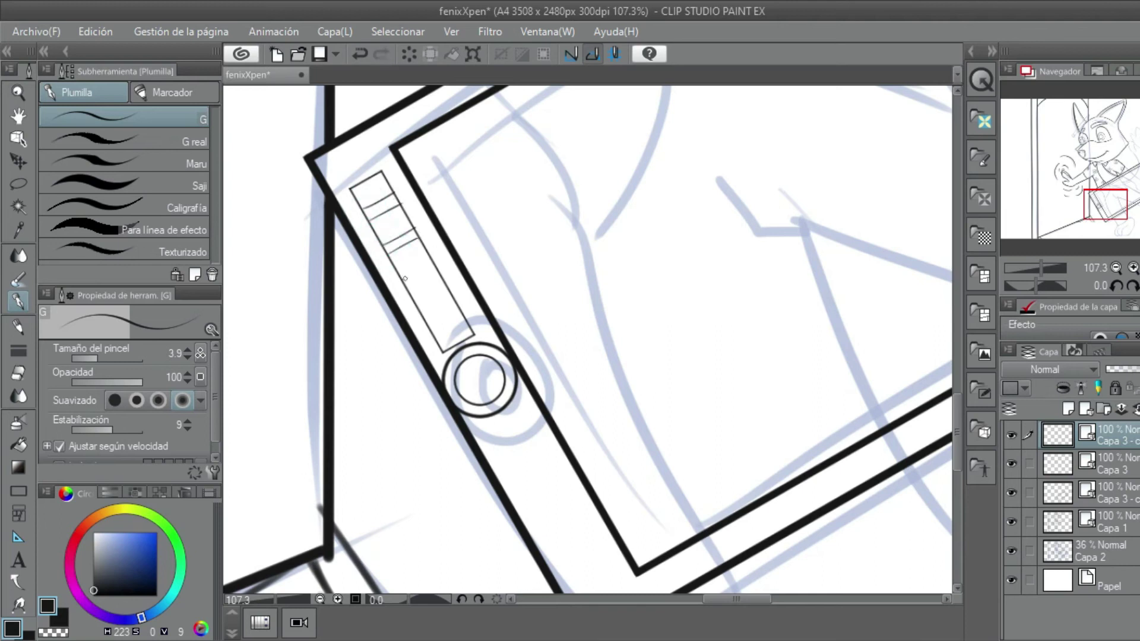
pyautogui.moveTo(430, 263); pyautogui.dragTo(392, 308)
pyautogui.hotkey('ctrl', 'z')
pyautogui.moveTo(451, 294); pyautogui.dragTo(401, 336)
pyautogui.hotkey('ctrl', 'z')
pyautogui.hotkey('ctrl', 'z')
# Step: Erase the outline segments between the cross lines with the Vector eraser to leave four separate square keys
pyautogui.click(19, 295)
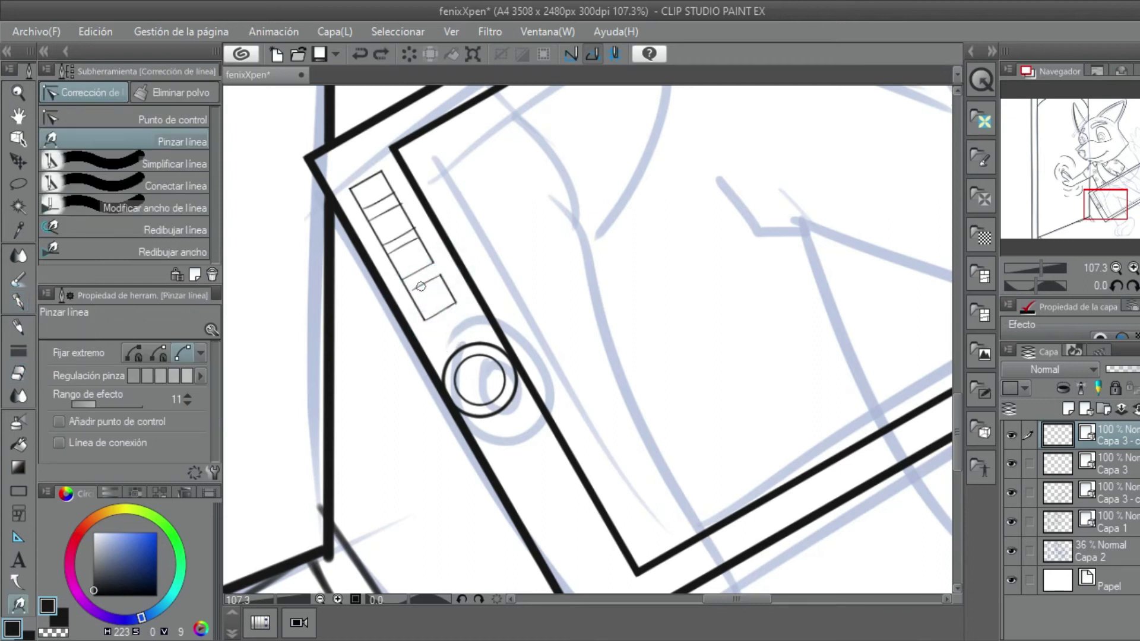
pyautogui.press('p')
pyautogui.hotkey('ctrl', 'z')
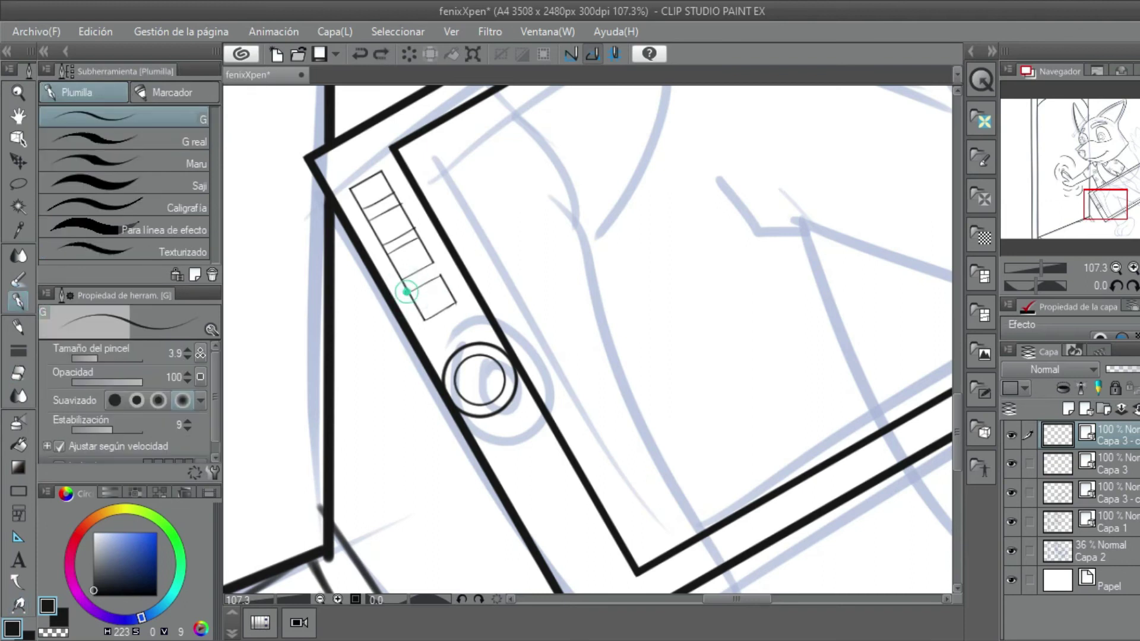
pyautogui.press('e')
pyautogui.press('p')
pyautogui.press('e')
pyautogui.click(376, 247)
pyautogui.click(18, 300)
pyautogui.click(368, 222)
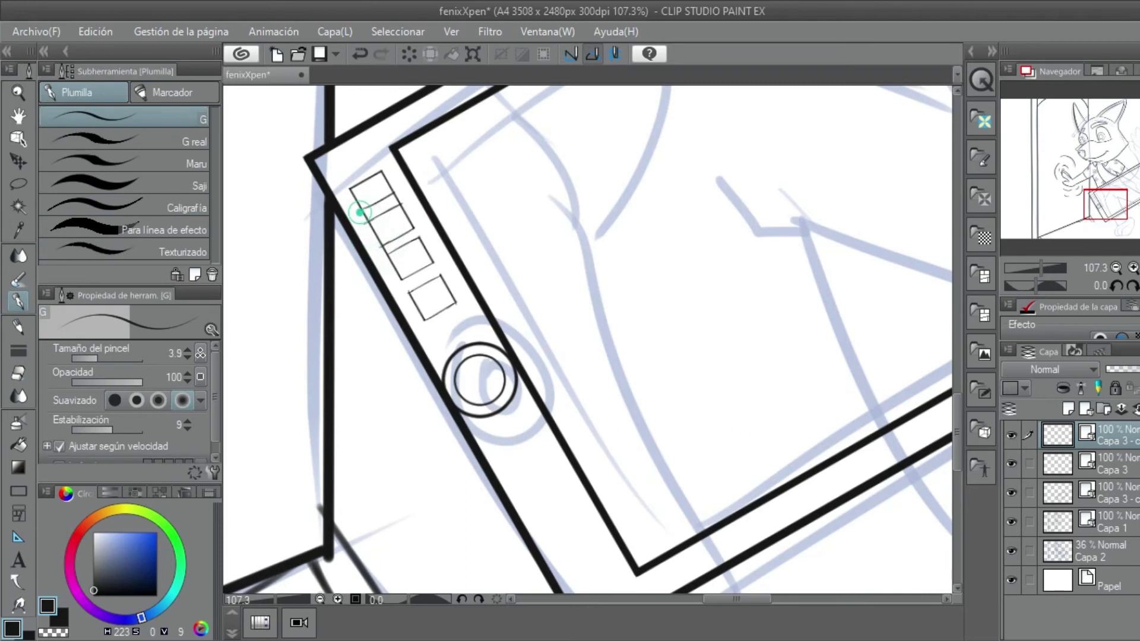
pyautogui.click(21, 376)
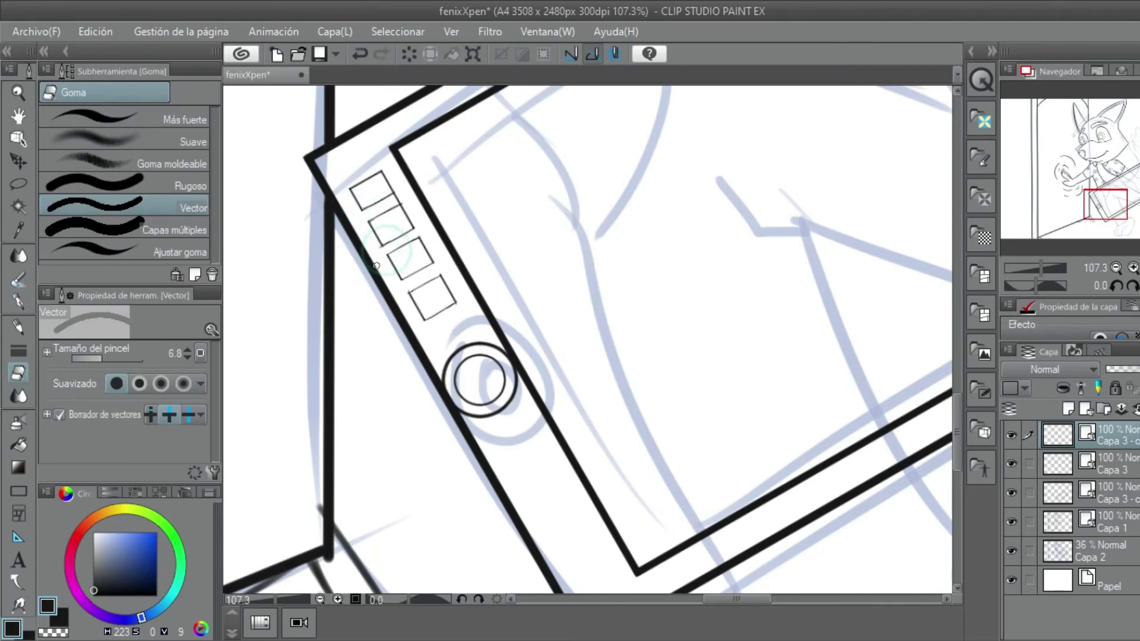
# Step: Copy the four square keys to below the round button and merge the copy with the other controls
pyautogui.moveTo(272, 600); pyautogui.dragTo(265, 601)
pyautogui.press('m')
pyautogui.moveTo(472, 264)
pyautogui.mouseDown()
pyautogui.moveTo(466, 287)
pyautogui.moveTo(482, 291)
pyautogui.moveTo(521, 364)
pyautogui.mouseUp()
pyautogui.hotkey('ctrl', 't')
pyautogui.press('Return')
pyautogui.press('k')
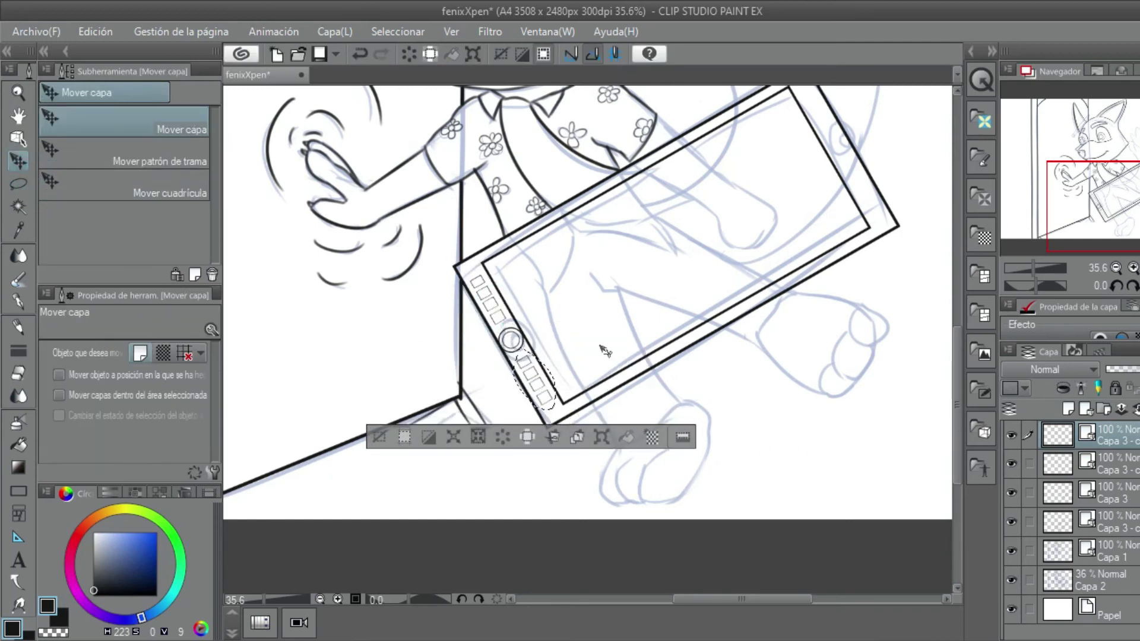
pyautogui.hotkey('ctrl', 'd')
pyautogui.click(262, 600)
pyautogui.moveTo(262, 599); pyautogui.dragTo(263, 599)
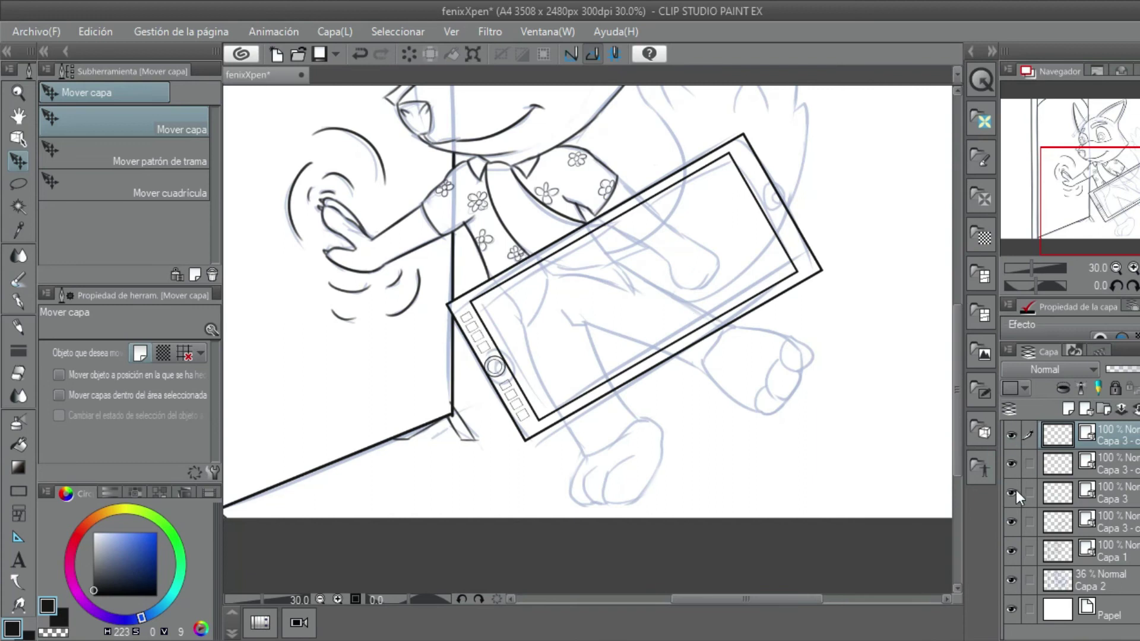
pyautogui.rightClick(1012, 436)
pyautogui.click(944, 582)
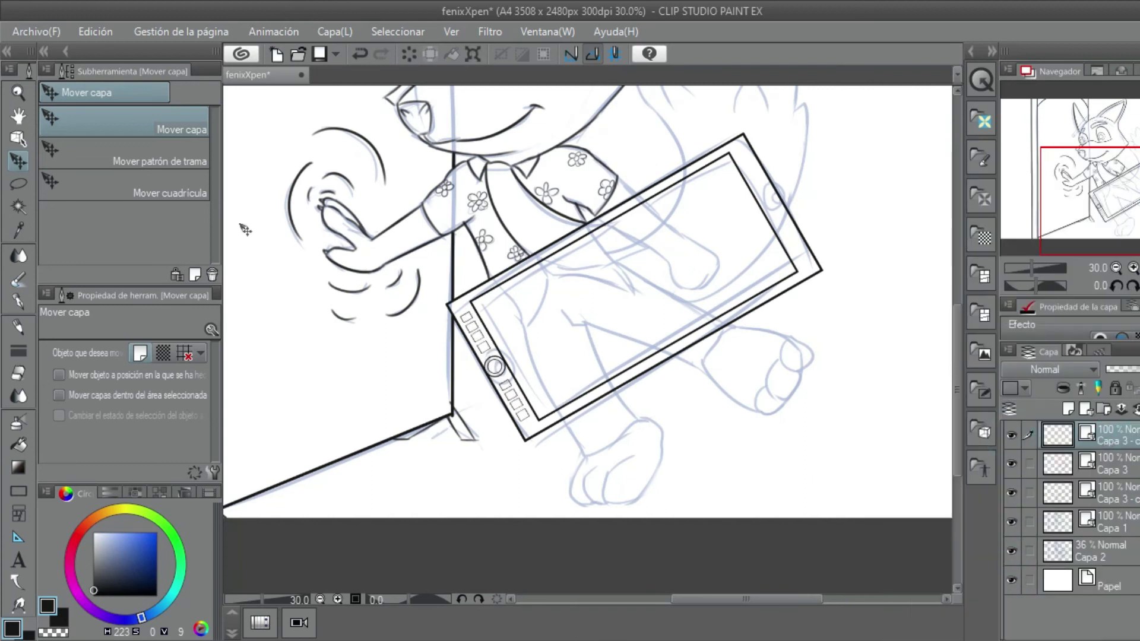
# Step: Duplicate the layer with the keys and round button and move the copy onto the tablet's opposite border
pyautogui.rightClick(1056, 435)
pyautogui.click(1046, 438)
pyautogui.moveTo(555, 326); pyautogui.dragTo(798, 234)
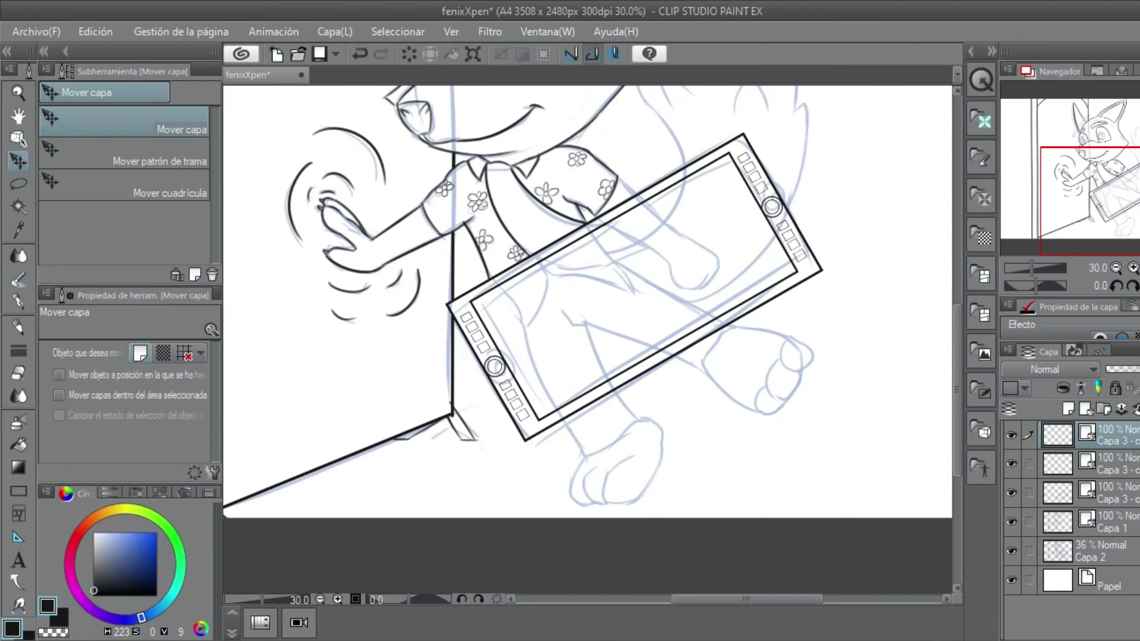
# Step: Merge all the tablet's control and outline layers into a single layer
pyautogui.rightClick(1010, 440)
pyautogui.click(944, 543)
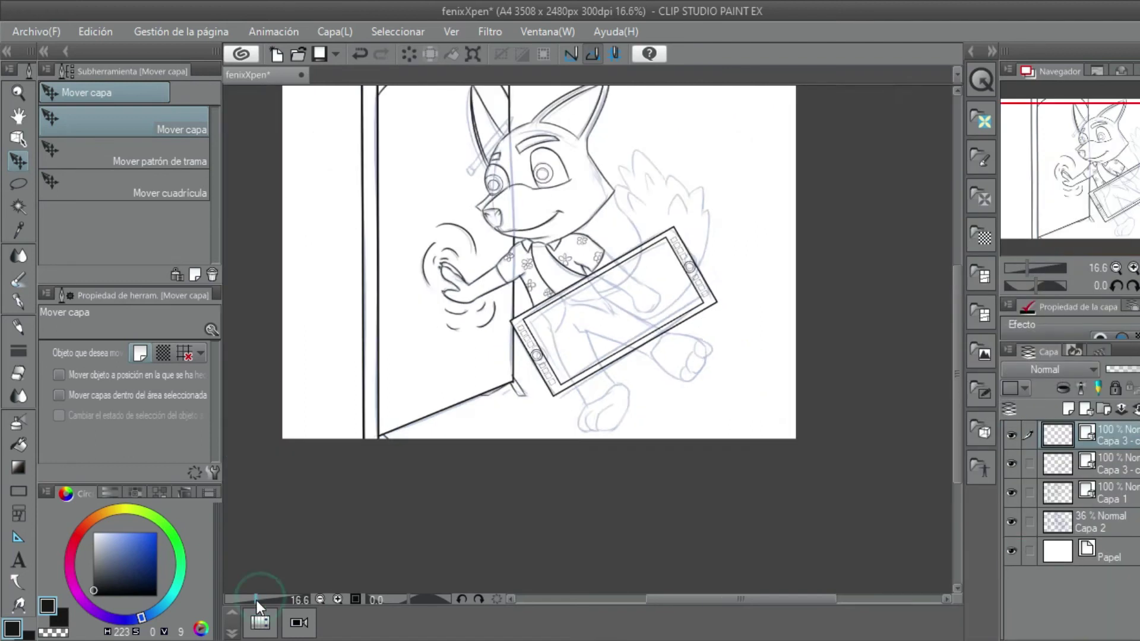
pyautogui.click(1014, 435)
pyautogui.rightClick(1112, 461)
pyautogui.press('Escape')
pyautogui.keyDown('shift'); pyautogui.click(1110, 463); pyautogui.keyUp('shift')
pyautogui.rightClick(1110, 463)
pyautogui.click(1032, 564)
# Step: Ink the arm and hand reaching over the tablet on Capa 1 with the Acuarela opaca brush at size 13.0
pyautogui.scroll(4, 459, 328)
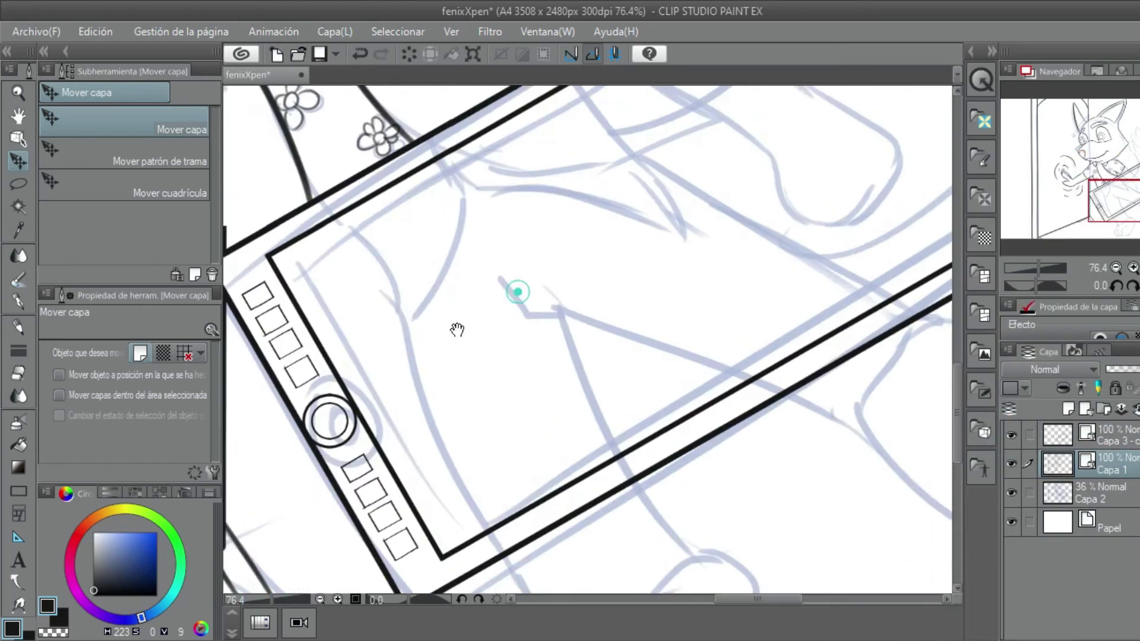
pyautogui.click(19, 277)
pyautogui.click(188, 349)
pyautogui.moveTo(451, 297); pyautogui.dragTo(444, 329)
pyautogui.moveTo(404, 238); pyautogui.dragTo(558, 337)
pyautogui.moveTo(445, 136)
pyautogui.mouseDown()
pyautogui.moveTo(579, 264)
pyautogui.moveTo(638, 149)
pyautogui.mouseUp()
pyautogui.moveTo(530, 168); pyautogui.dragTo(622, 249)
pyautogui.moveTo(636, 145); pyautogui.dragTo(711, 181)
pyautogui.moveTo(614, 256)
pyautogui.mouseDown()
pyautogui.moveTo(682, 264)
pyautogui.moveTo(726, 196)
pyautogui.mouseUp()
pyautogui.moveTo(705, 238); pyautogui.dragTo(658, 281)
pyautogui.scroll(-1, 558, 307)
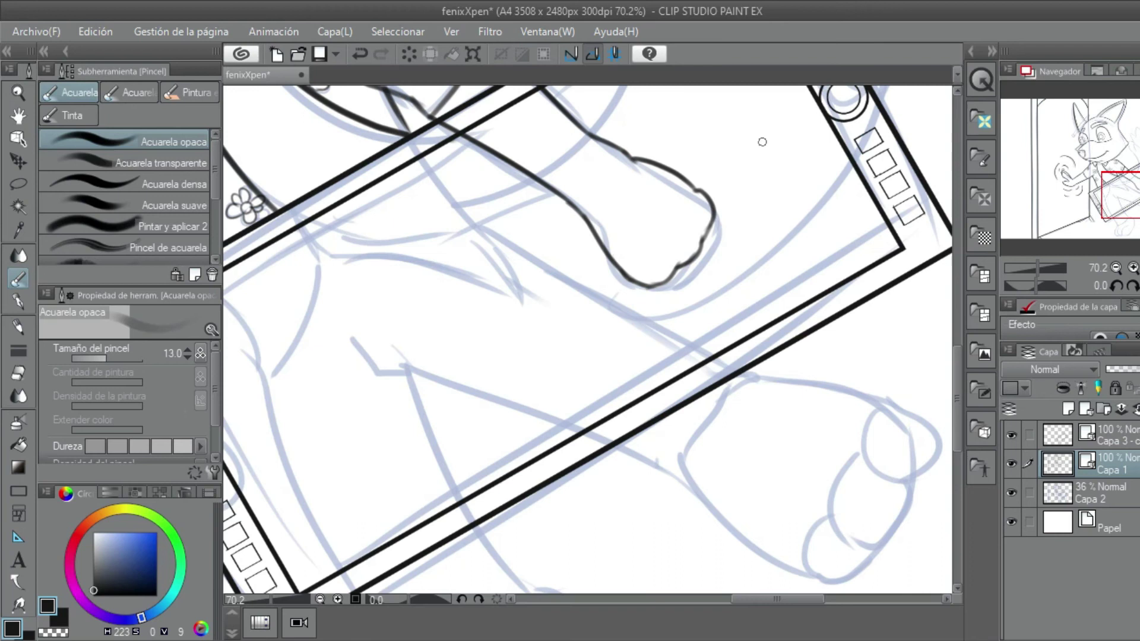
# Step: Erase the tablet lines that cross the inked arm on the tablet layer
pyautogui.press('e')
pyautogui.click(1057, 434)
pyautogui.moveTo(458, 118); pyautogui.dragTo(594, 261)
pyautogui.moveTo(254, 602); pyautogui.dragTo(259, 600)
# Step: Ink the short finger marks on the hand over the tablet, with Capa 1 active
pyautogui.click(18, 278)
pyautogui.moveTo(724, 387)
pyautogui.mouseDown()
pyautogui.moveTo(638, 463)
pyautogui.moveTo(686, 524)
pyautogui.moveTo(699, 510)
pyautogui.mouseUp()
pyautogui.click(1011, 462)
pyautogui.click(1013, 464)
pyautogui.click(1121, 457)
pyautogui.moveTo(683, 521); pyautogui.dragTo(629, 559)
# Step: Ink the tail's inner edge curving from the fox's cheek down to the tablet
pyautogui.moveTo(549, 214); pyautogui.dragTo(631, 374)
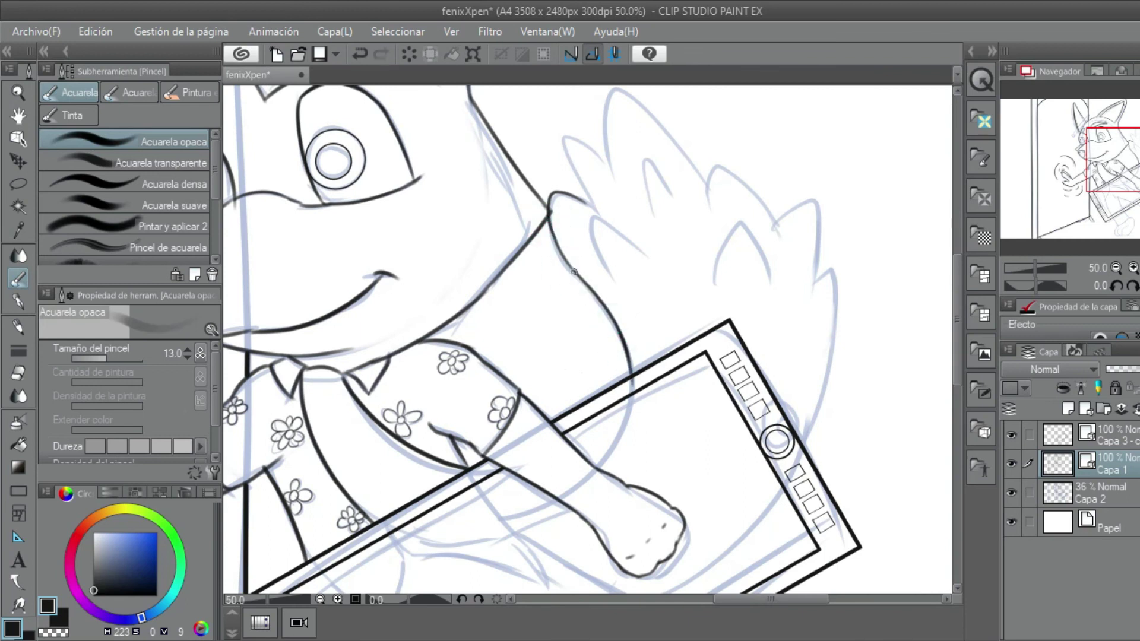
pyautogui.press('e')
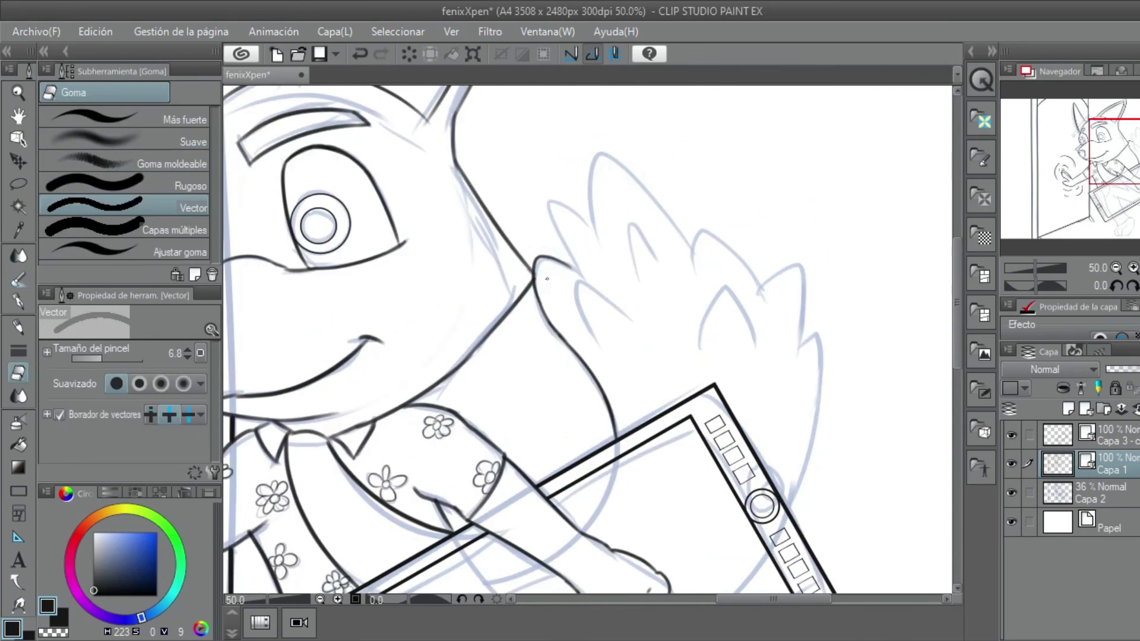
pyautogui.scroll(1, 548, 283)
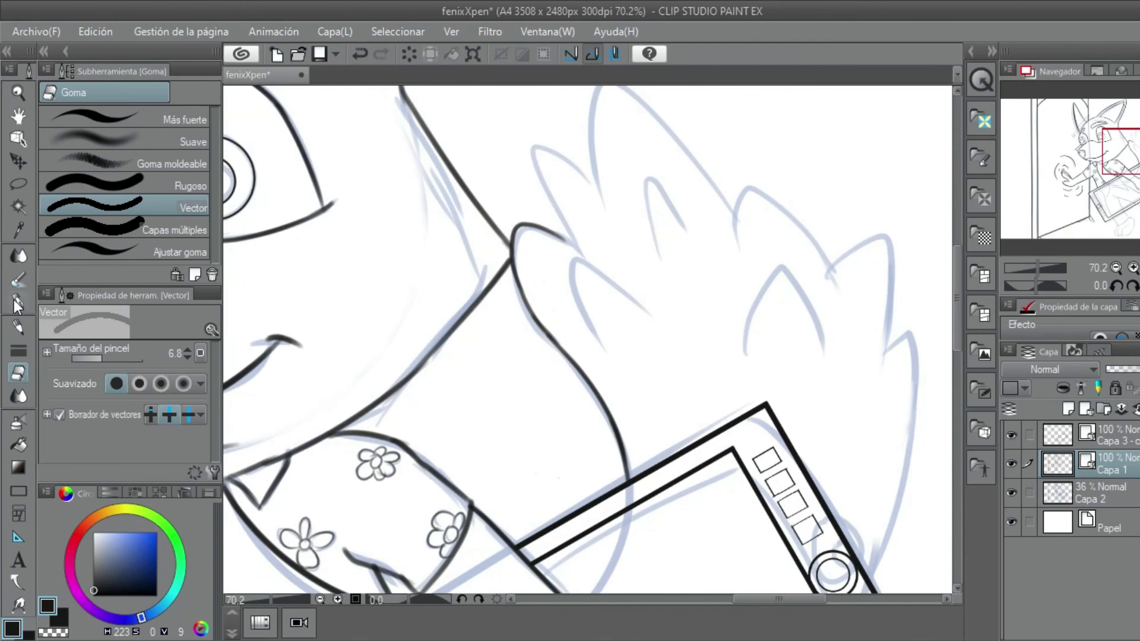
# Step: Ink the pointed fur tufts and inner fur marks on the half of the tail nearest the head, redrawing misplaced strokes
pyautogui.click(18, 278)
pyautogui.moveTo(532, 150); pyautogui.dragTo(567, 225)
pyautogui.moveTo(532, 148); pyautogui.dragTo(584, 188)
pyautogui.hotkey('ctrl', 'z')
pyautogui.moveTo(532, 148); pyautogui.dragTo(606, 202)
pyautogui.hotkey('ctrl', 'z')
pyautogui.moveTo(575, 259)
pyautogui.mouseDown()
pyautogui.moveTo(611, 332)
pyautogui.moveTo(644, 310)
pyautogui.mouseUp()
pyautogui.moveTo(636, 196); pyautogui.dragTo(549, 147)
pyautogui.moveTo(571, 202)
pyautogui.mouseDown()
pyautogui.moveTo(564, 127)
pyautogui.moveTo(598, 183)
pyautogui.moveTo(540, 193)
pyautogui.moveTo(565, 145)
pyautogui.moveTo(630, 224)
pyautogui.mouseUp()
pyautogui.moveTo(544, 303)
pyautogui.mouseDown()
pyautogui.moveTo(591, 221)
pyautogui.moveTo(626, 306)
pyautogui.mouseUp()
pyautogui.hotkey('ctrl', 'z')
pyautogui.press('e')
pyautogui.press('b')
# Step: Ink the remaining fur tufts and the tail's outer edge down to the tablet
pyautogui.moveTo(631, 216)
pyautogui.mouseDown()
pyautogui.moveTo(689, 190)
pyautogui.moveTo(692, 285)
pyautogui.moveTo(705, 182)
pyautogui.mouseUp()
pyautogui.moveTo(703, 202)
pyautogui.mouseDown()
pyautogui.moveTo(726, 191)
pyautogui.moveTo(736, 276)
pyautogui.moveTo(721, 309)
pyautogui.mouseUp()
pyautogui.moveTo(737, 248)
pyautogui.mouseDown()
pyautogui.moveTo(708, 394)
pyautogui.moveTo(686, 431)
pyautogui.mouseUp()
pyautogui.hotkey('ctrl', 'z')
pyautogui.scroll(-5, 676, 326)
# Step: Adjust the tail's outer edge line with the Pinzar línea tool and save the drawing
pyautogui.press('y')
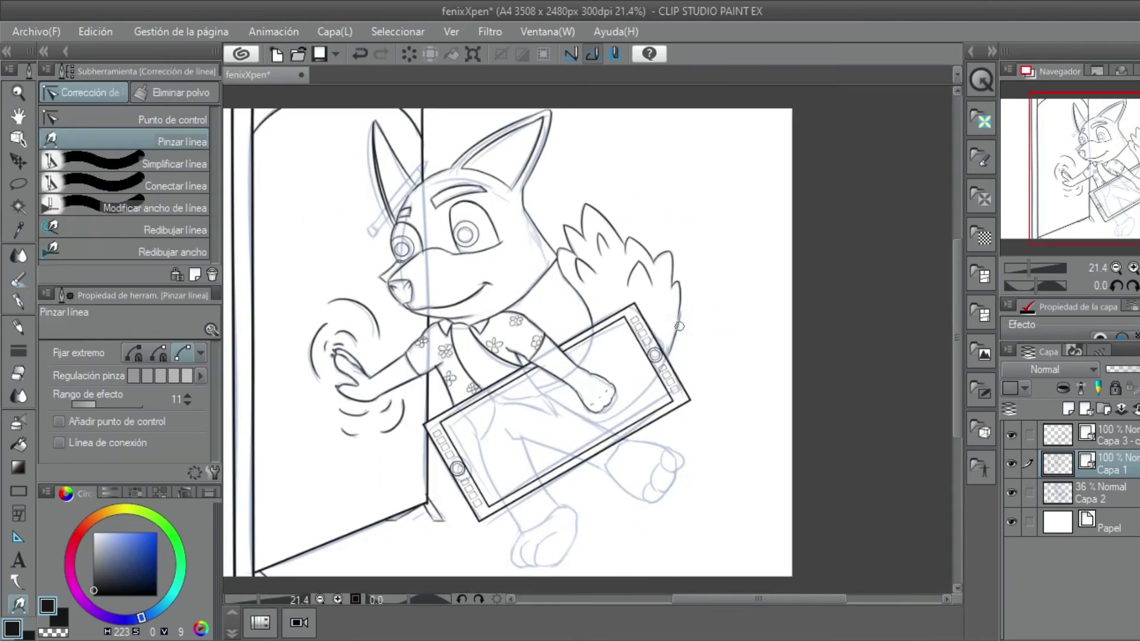
pyautogui.moveTo(733, 321); pyautogui.dragTo(786, 311)
pyautogui.hotkey('ctrl', 's')
# Step: Ink a curved upper eyelid line inside the fox's larger eye with the Acuarela opaca brush
pyautogui.click(258, 600)
pyautogui.press('b')
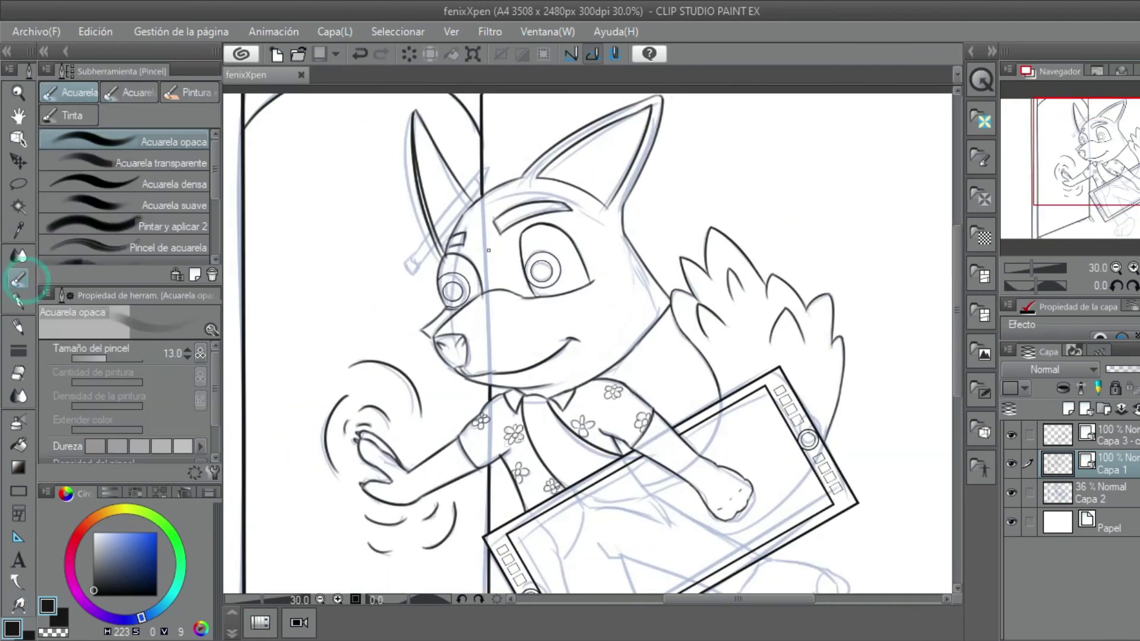
pyautogui.scroll(3, 285, 567)
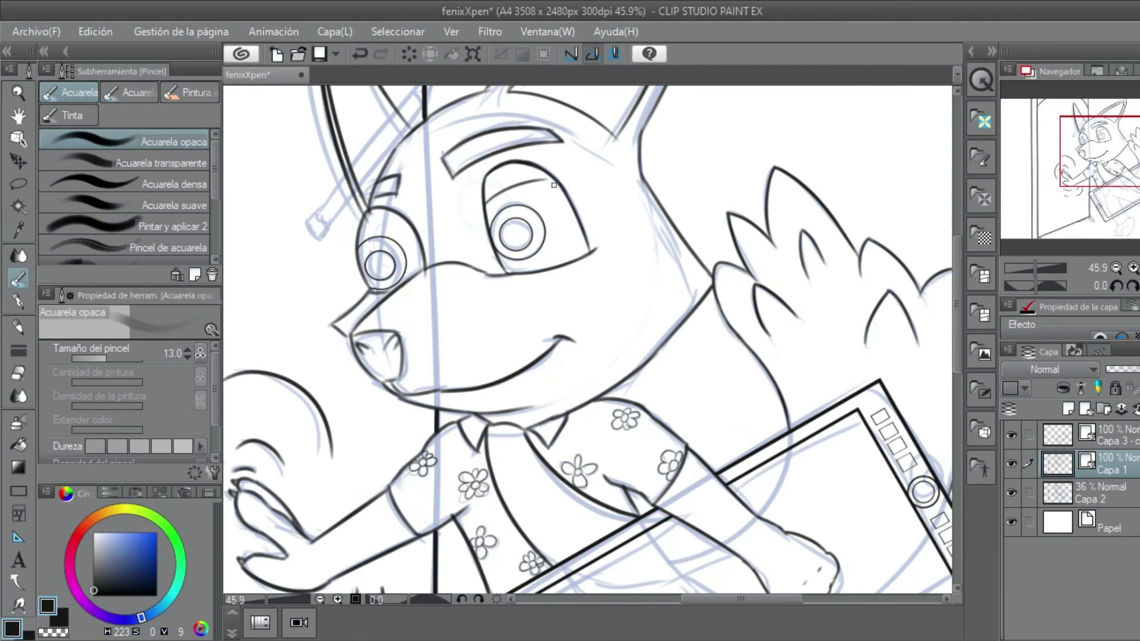
# Step: Ink the standing leg and its foot with toes below the tablet's lower edge, undoing misplaced strokes
pyautogui.scroll(-4, 645, 287)
pyautogui.scroll(4, 728, 207)
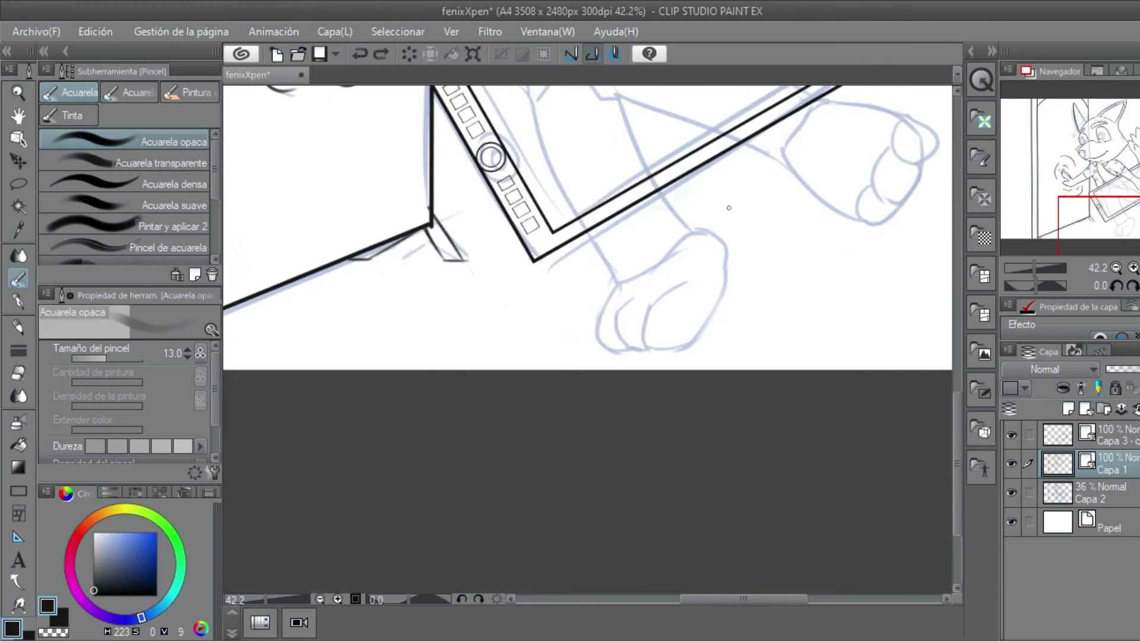
pyautogui.moveTo(586, 231); pyautogui.dragTo(613, 287)
pyautogui.moveTo(656, 192); pyautogui.dragTo(705, 230)
pyautogui.moveTo(614, 288)
pyautogui.mouseDown()
pyautogui.moveTo(697, 228)
pyautogui.moveTo(678, 347)
pyautogui.mouseUp()
pyautogui.hotkey('ctrl', 'z')
pyautogui.moveTo(725, 248)
pyautogui.mouseDown()
pyautogui.moveTo(674, 350)
pyautogui.moveTo(585, 326)
pyautogui.moveTo(604, 307)
pyautogui.mouseUp()
pyautogui.hotkey('ctrl', 'z')
# Step: Ink the raised foot beside the tablet's lower edge, with its ankle cuff, three round toes and small toe marks
pyautogui.moveTo(267, 598); pyautogui.dragTo(279, 596)
pyautogui.moveTo(390, 392)
pyautogui.mouseDown()
pyautogui.moveTo(397, 423)
pyautogui.moveTo(456, 318)
pyautogui.mouseUp()
pyautogui.moveTo(396, 419); pyautogui.dragTo(493, 499)
pyautogui.moveTo(452, 328); pyautogui.dragTo(582, 383)
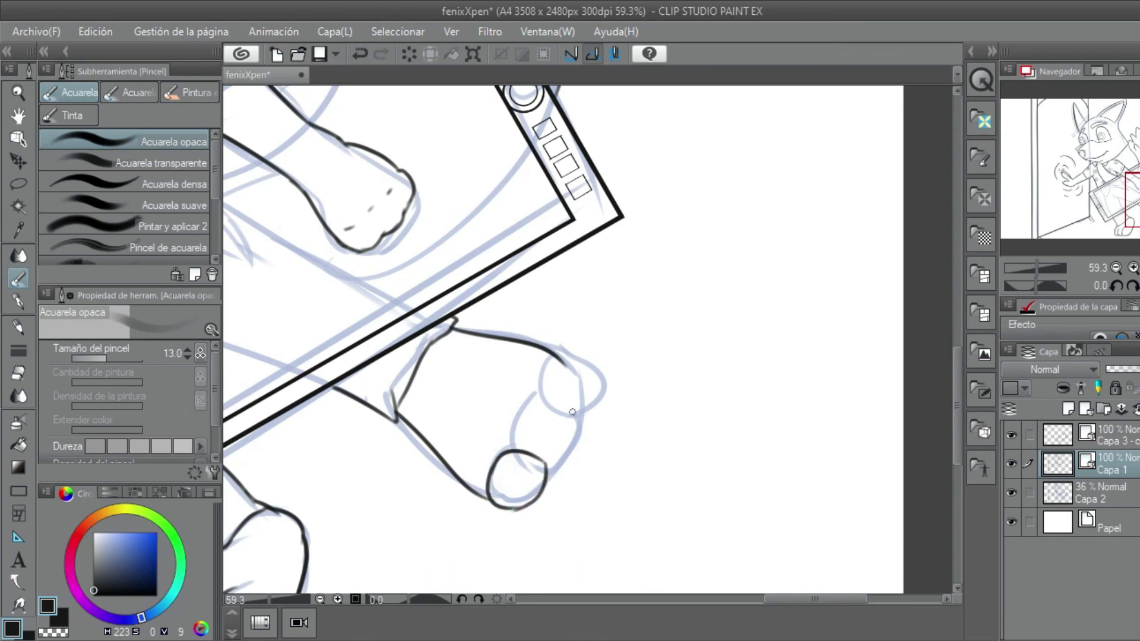
pyautogui.moveTo(520, 435)
pyautogui.mouseDown()
pyautogui.moveTo(526, 402)
pyautogui.moveTo(542, 400)
pyautogui.mouseUp()
pyautogui.hotkey('ctrl', 'z')
pyautogui.moveTo(564, 362); pyautogui.dragTo(573, 392)
pyautogui.hotkey('ctrl', '-')
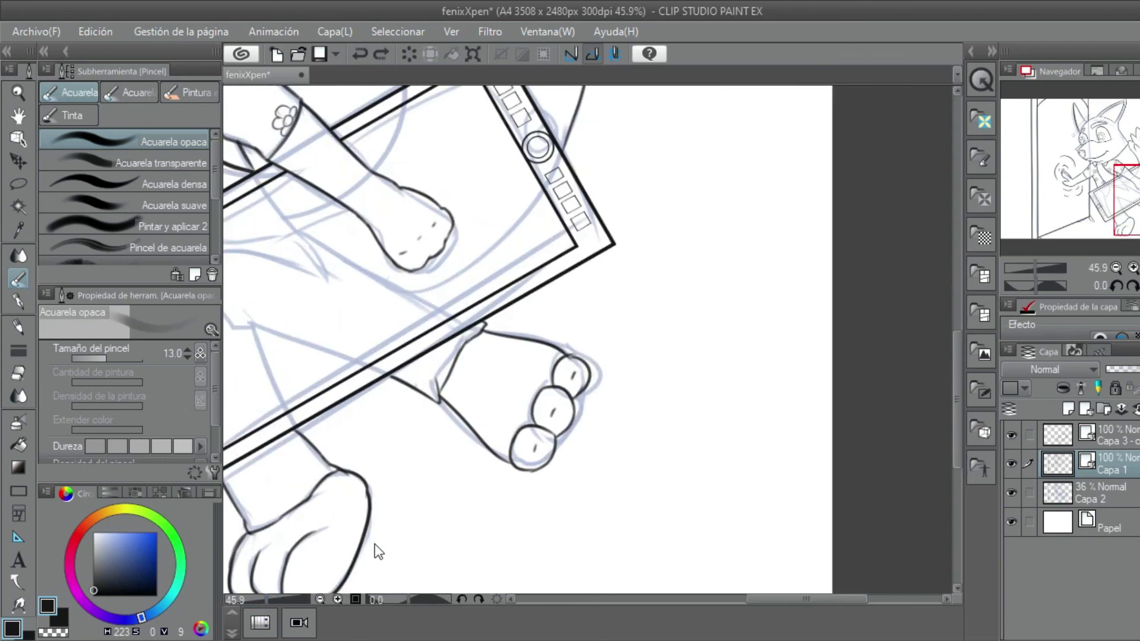
# Step: Hide the blue sketch layer Capa 2 so only the line art shows on the whole page
pyautogui.press('e')
pyautogui.click(19, 279)
pyautogui.hotkey('ctrl', '-')
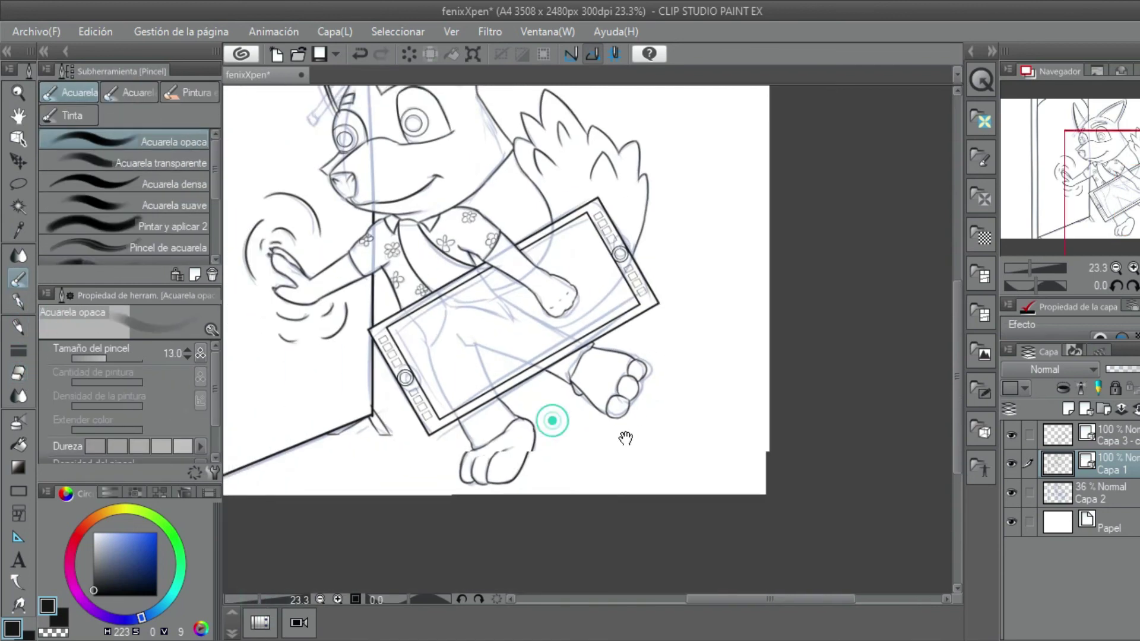
pyautogui.click(1011, 492)
pyautogui.moveTo(267, 600); pyautogui.dragTo(257, 604)
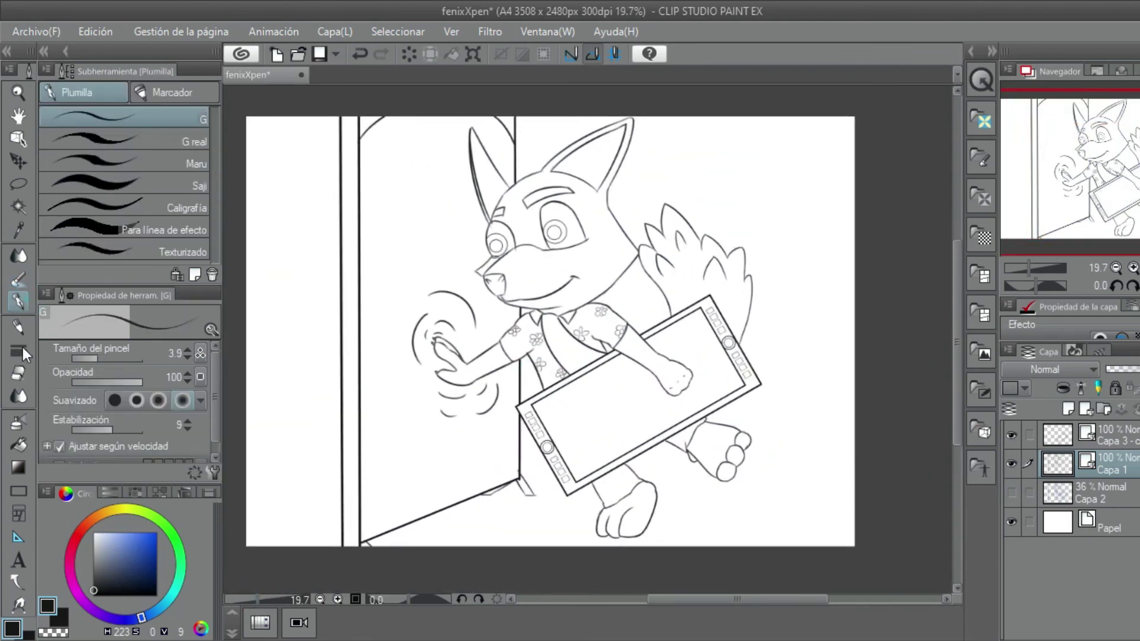
# Step: Enlarge the Acuarela opaca brush to 35 and hand-letter the word "Sketch" in the empty area above the tail
pyautogui.press(']')
pyautogui.press(']')
pyautogui.press(']')
pyautogui.press(']')
pyautogui.press(']')
pyautogui.press(']')
pyautogui.moveTo(680, 149)
pyautogui.mouseDown()
pyautogui.moveTo(663, 172)
pyautogui.moveTo(763, 115)
pyautogui.mouseUp()
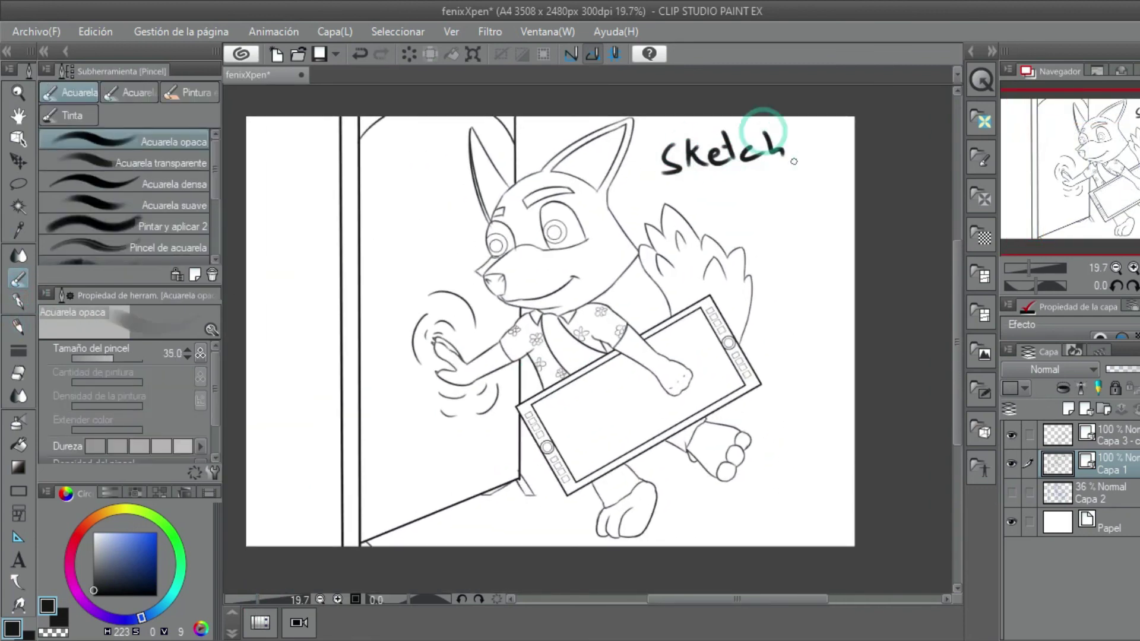